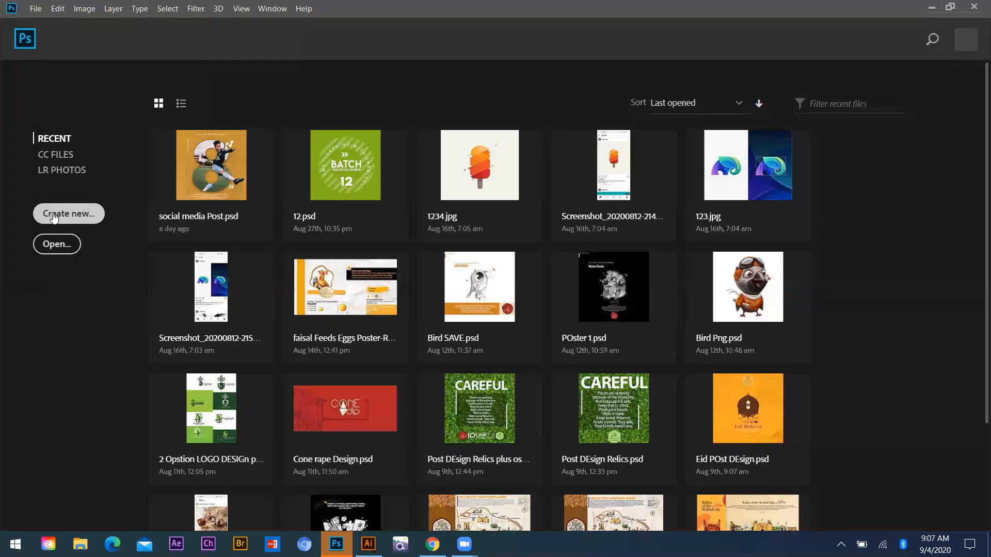
Create a new 1080 x 1080 px document at 150 ppi from the recent custom preset
click(53, 217)
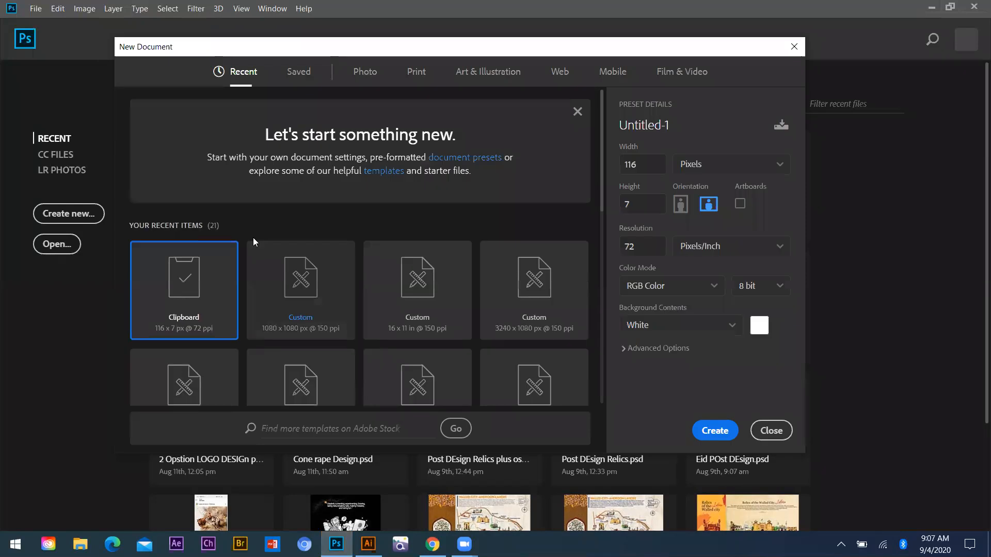
click(293, 318)
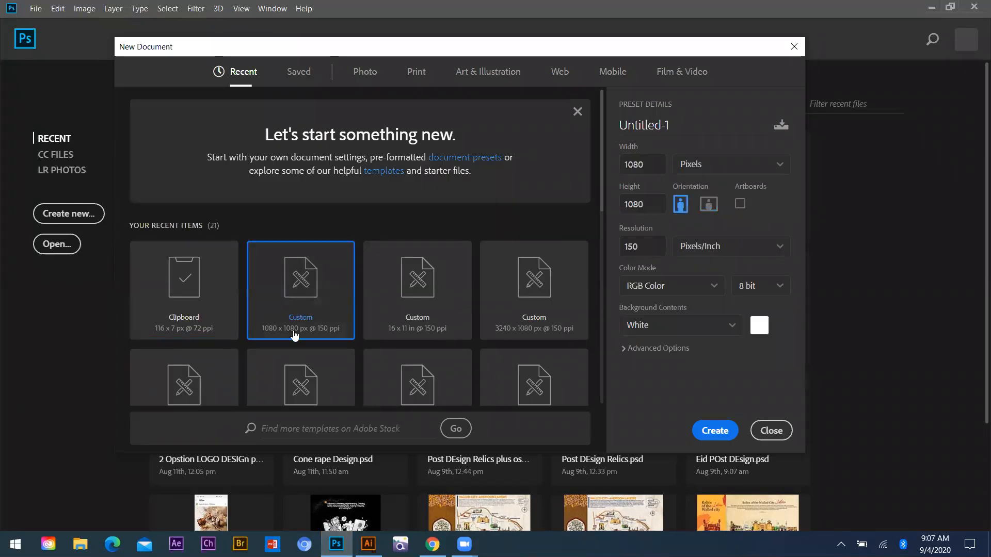
click(713, 436)
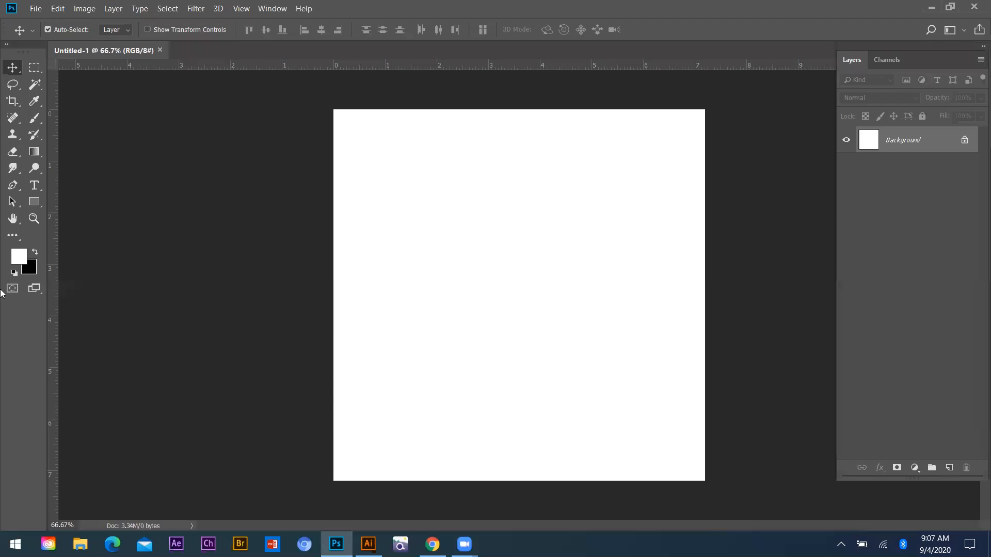
Draw a rectangle of about 225 x 179 px in the canvas's upper-left area and fill it with the black background colour
click(34, 202)
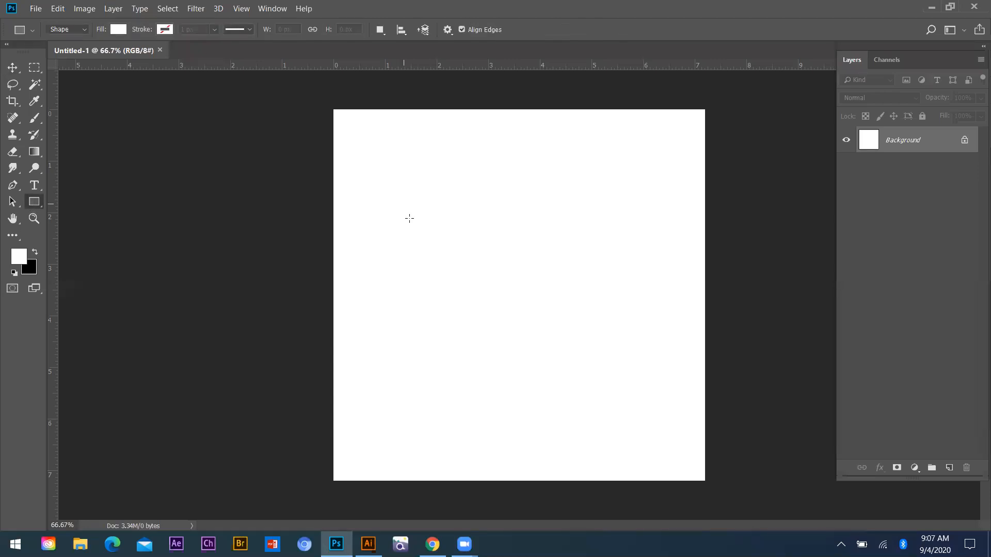
drag(401, 180, 479, 242)
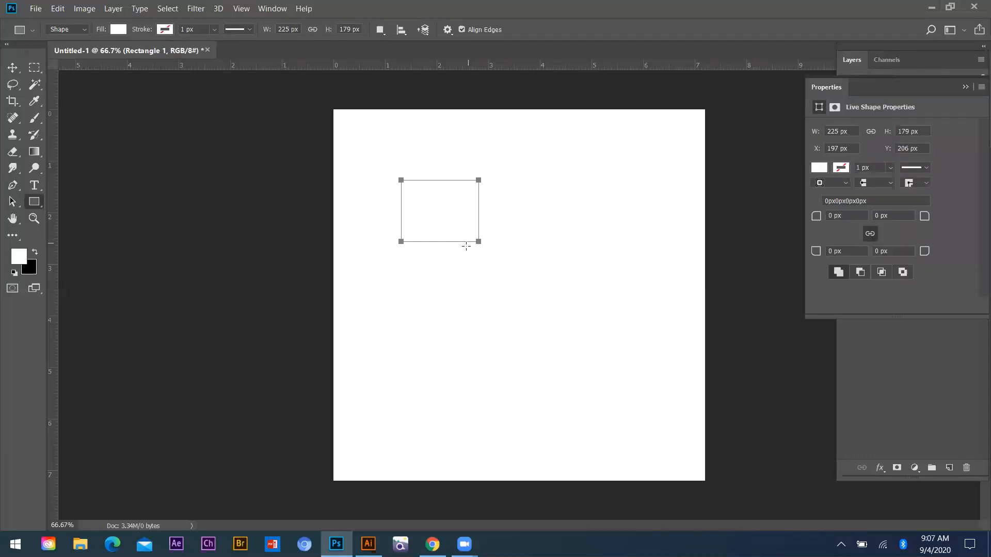
click(966, 87)
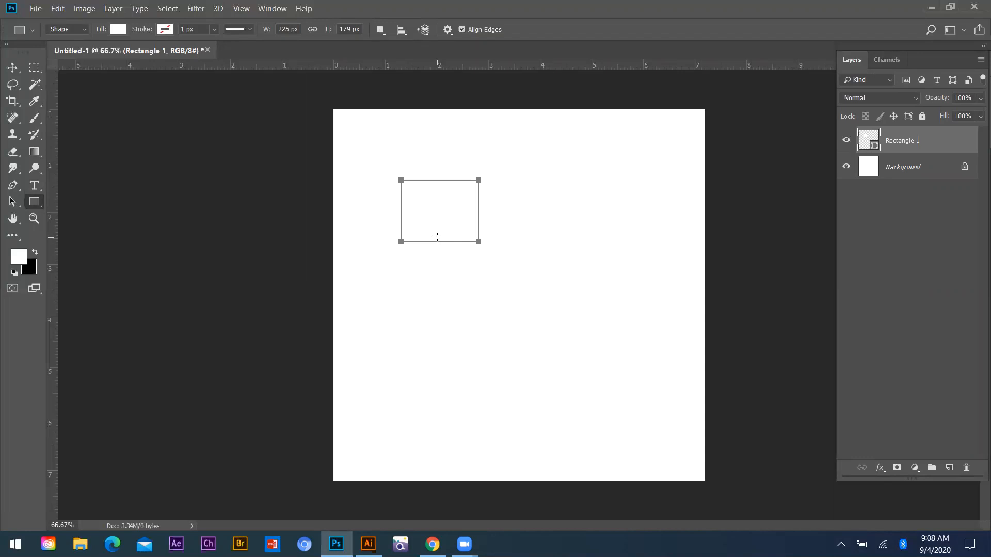
key(ctrl+BackSpace)
Duplicate the black rectangle below the original, shift the copy slightly and delete it
key(v)
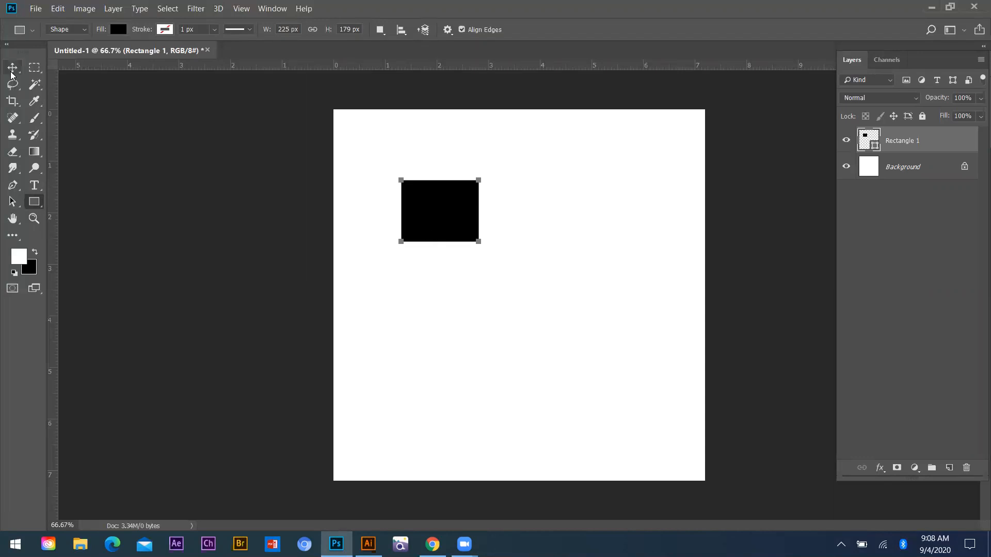
drag(442, 221, 484, 316)
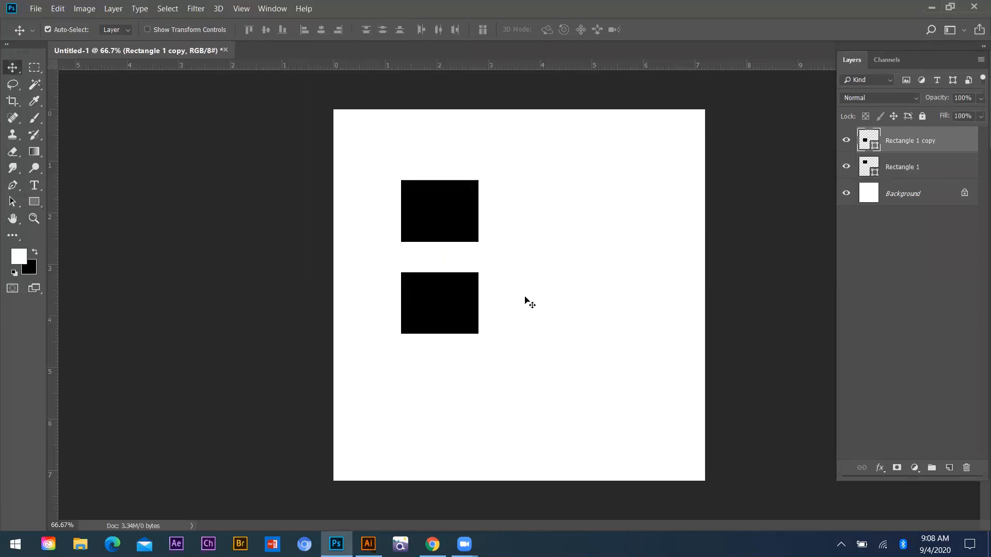
drag(460, 291, 464, 284)
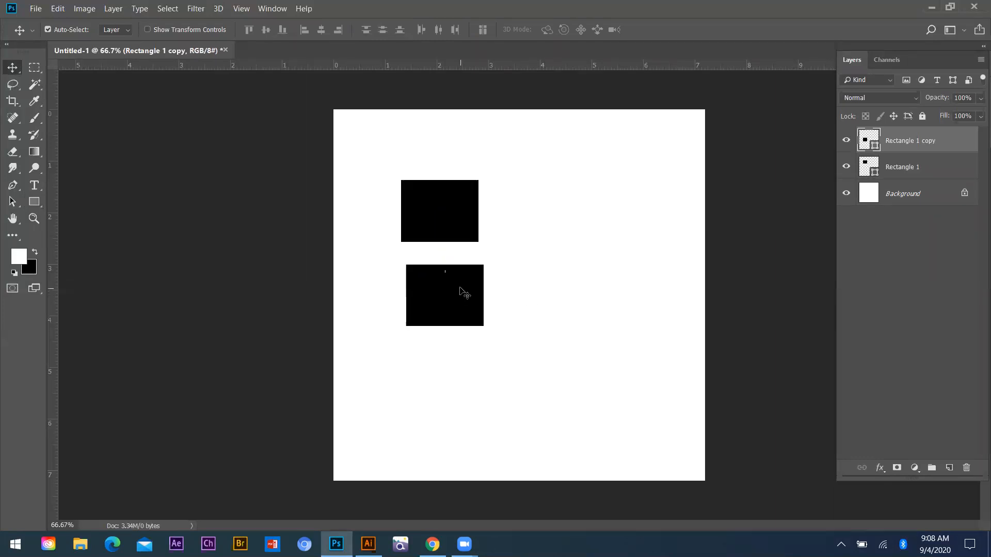
key(Delete)
Draw a rounded rectangle of about 319 x 184 px with a 10 px corner radius below and right of the rectangle
click(38, 205)
click(83, 224)
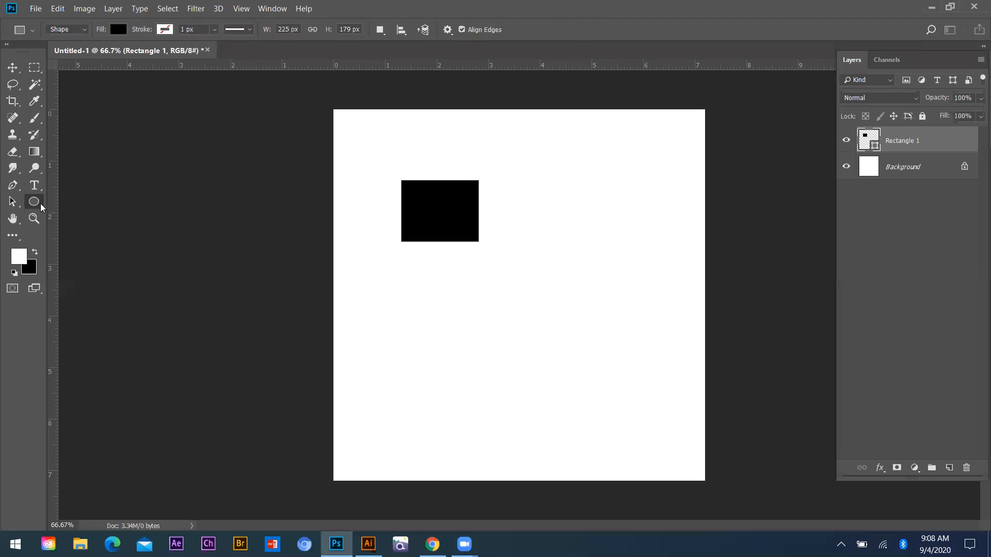
click(37, 205)
click(86, 202)
right_click(38, 203)
click(77, 205)
right_click(39, 204)
click(95, 214)
drag(493, 257, 541, 292)
drag(602, 320, 603, 321)
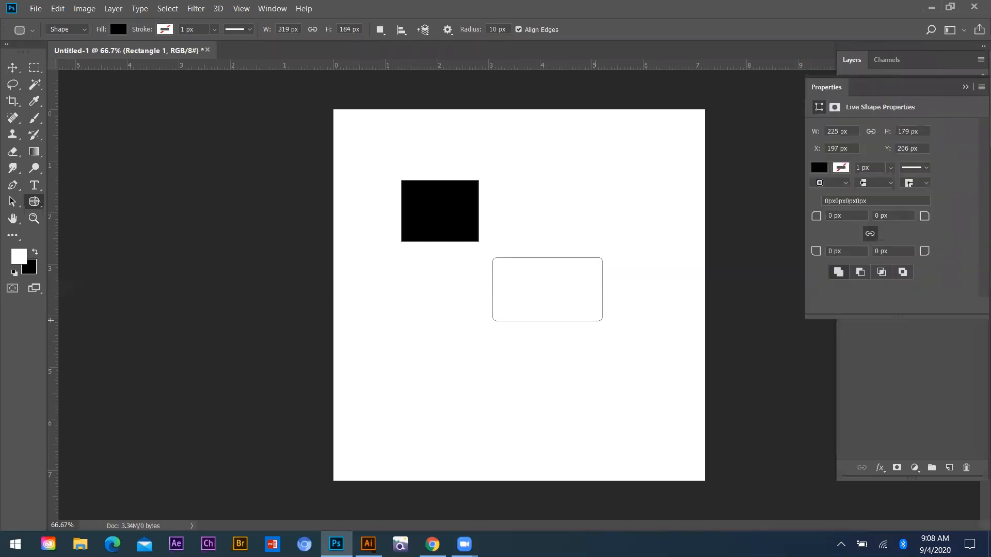
click(65, 202)
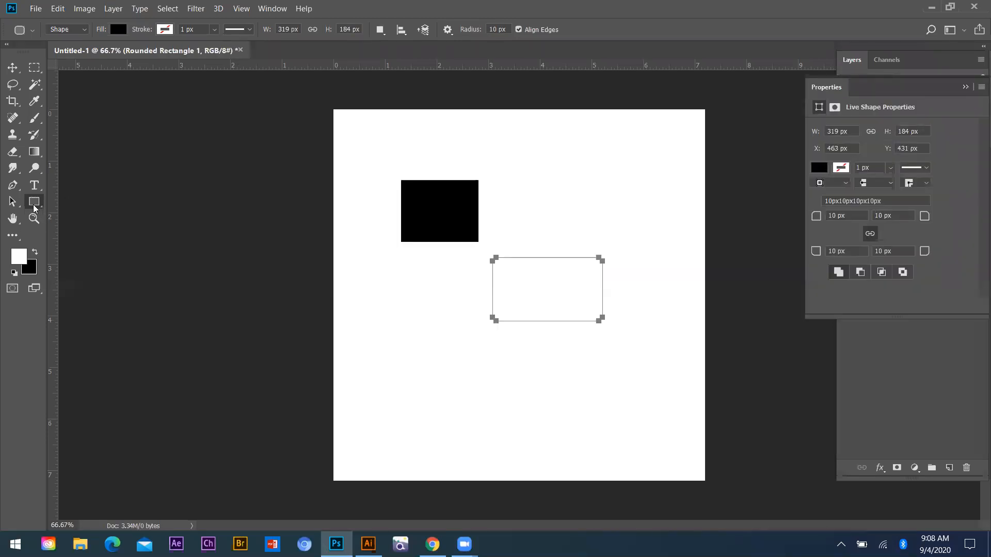
click(73, 239)
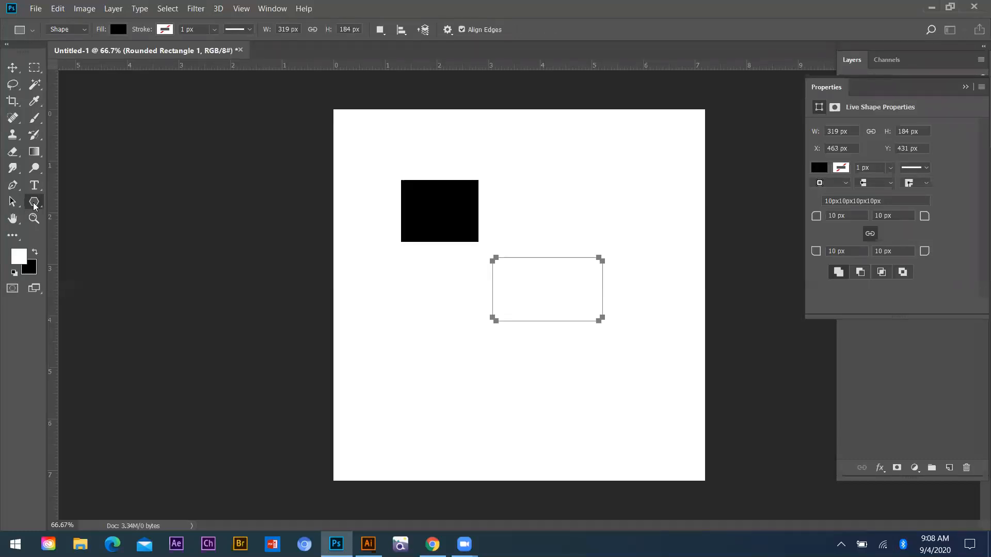
click(34, 204)
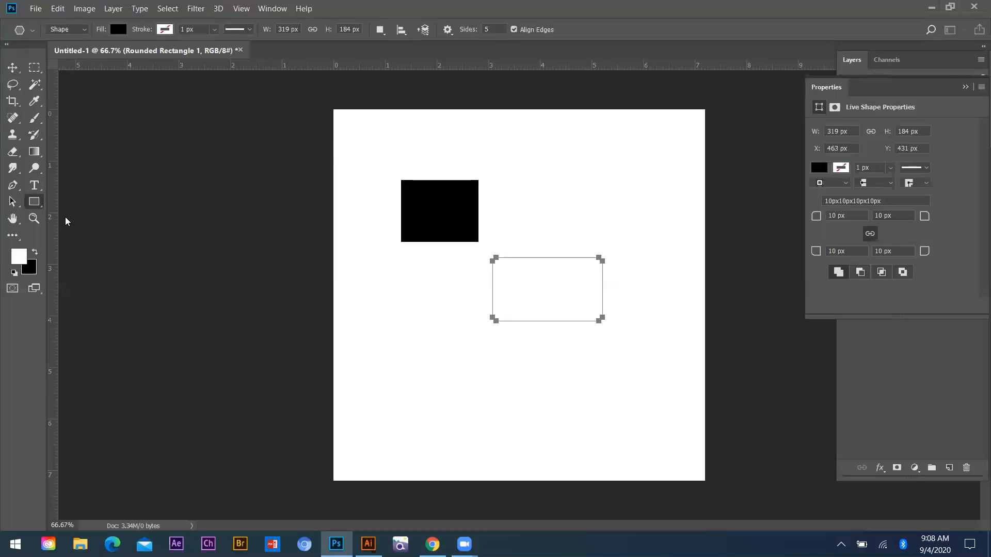
click(34, 202)
click(72, 216)
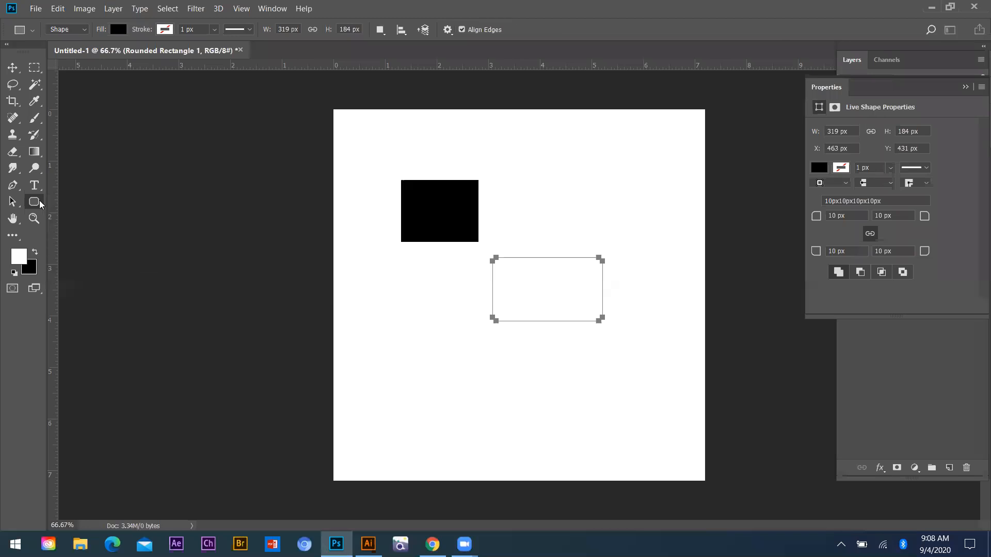
Draw an ellipse of about 255 x 233 px in the canvas's lower-left area and collapse the shape properties
click(40, 204)
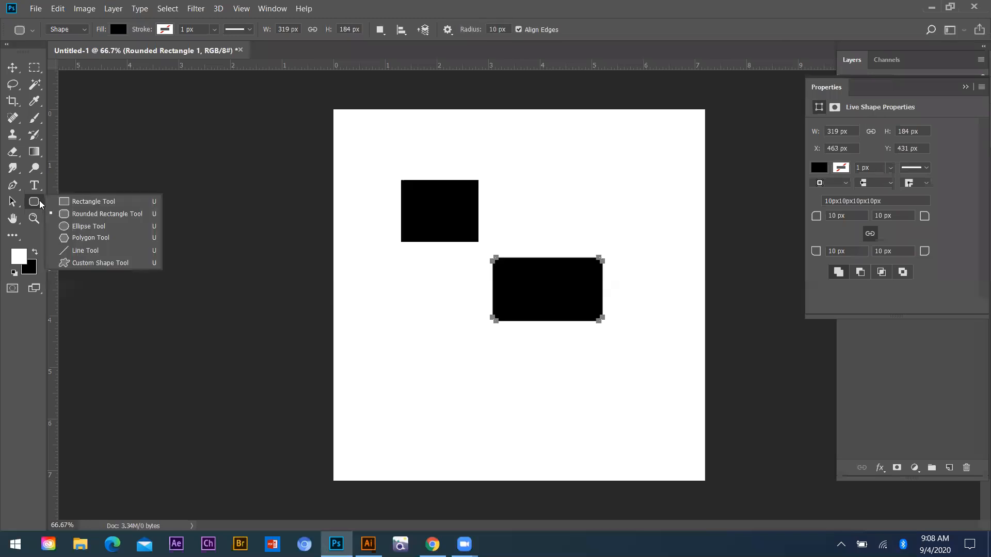
click(81, 228)
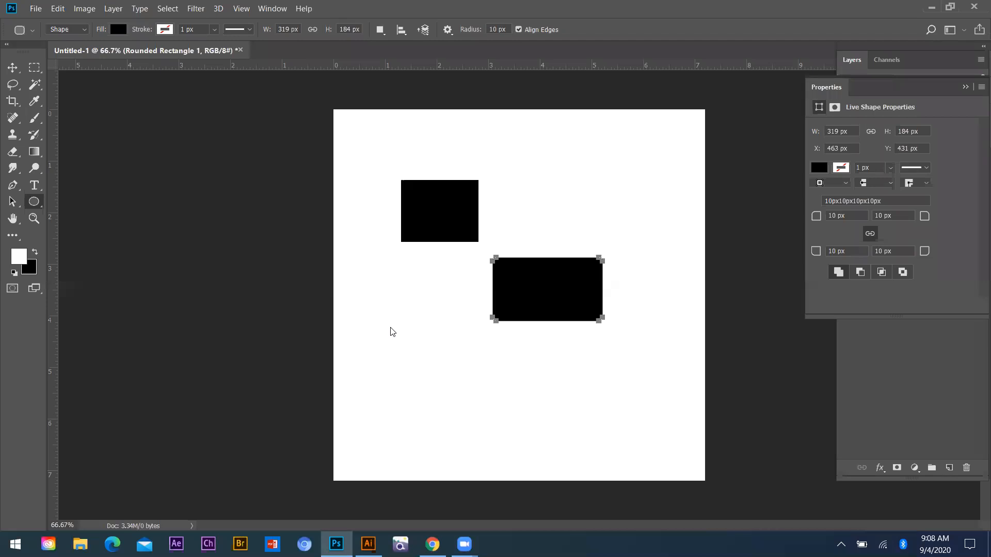
drag(428, 375, 488, 385)
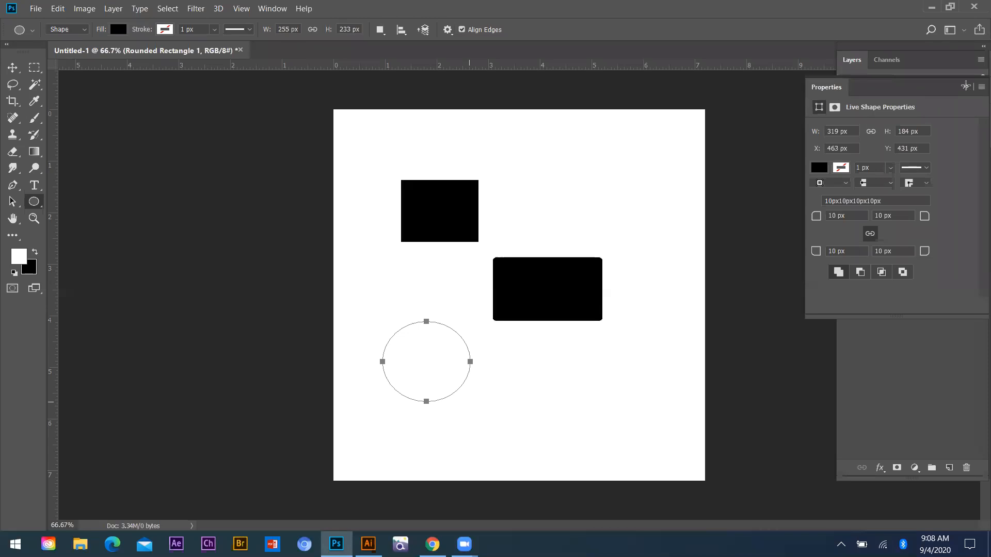
click(11, 70)
click(963, 87)
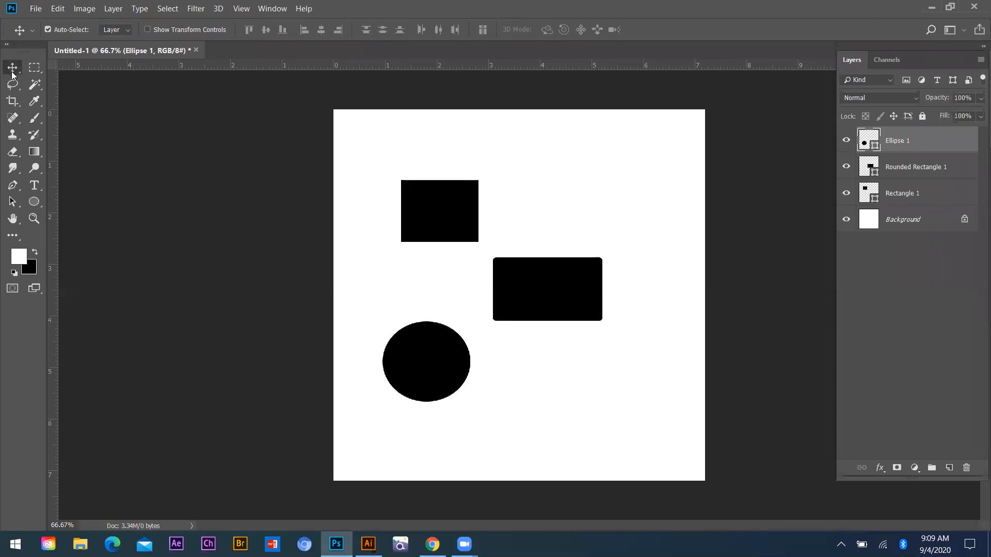
Set the foreground colour to red e04040 and the background colour to yellow
click(20, 264)
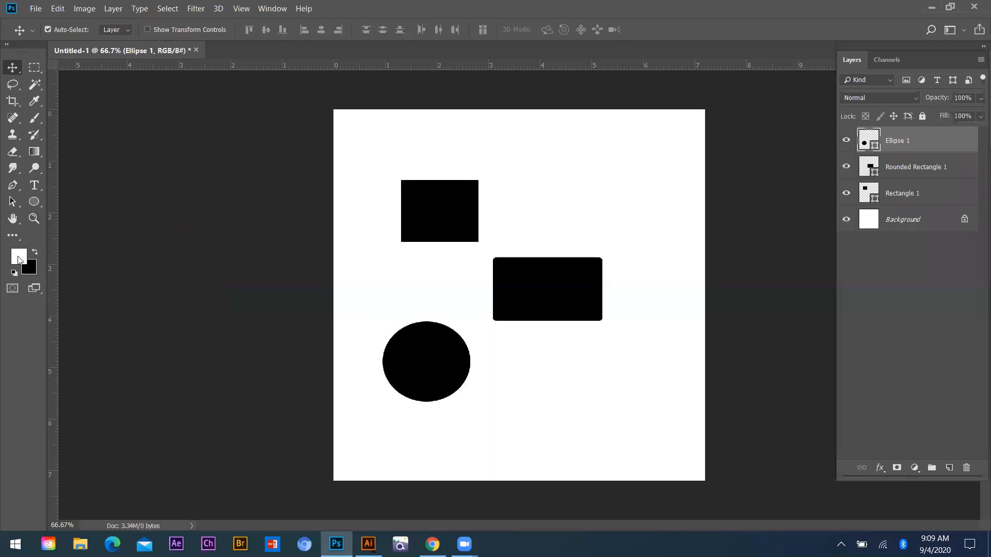
click(565, 257)
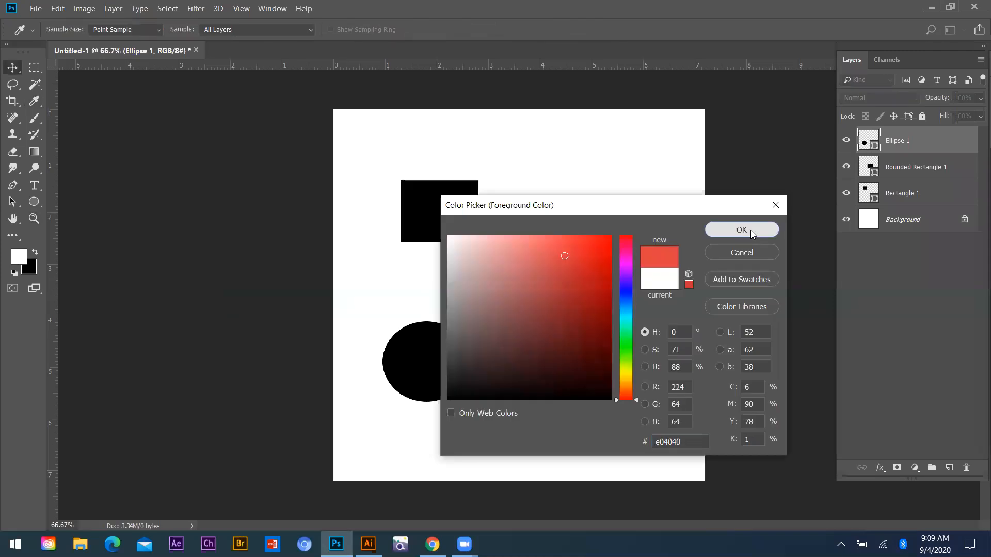
key(Return)
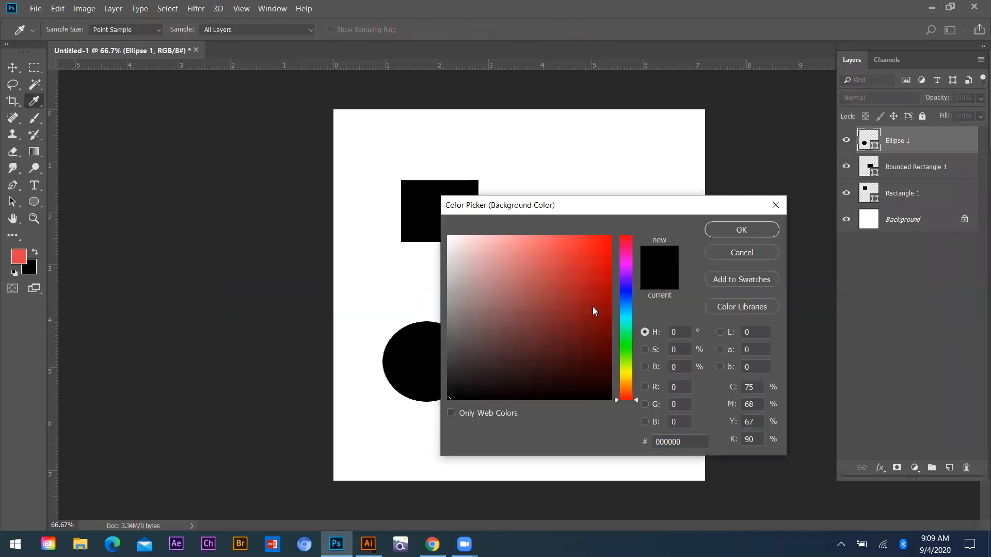
click(742, 229)
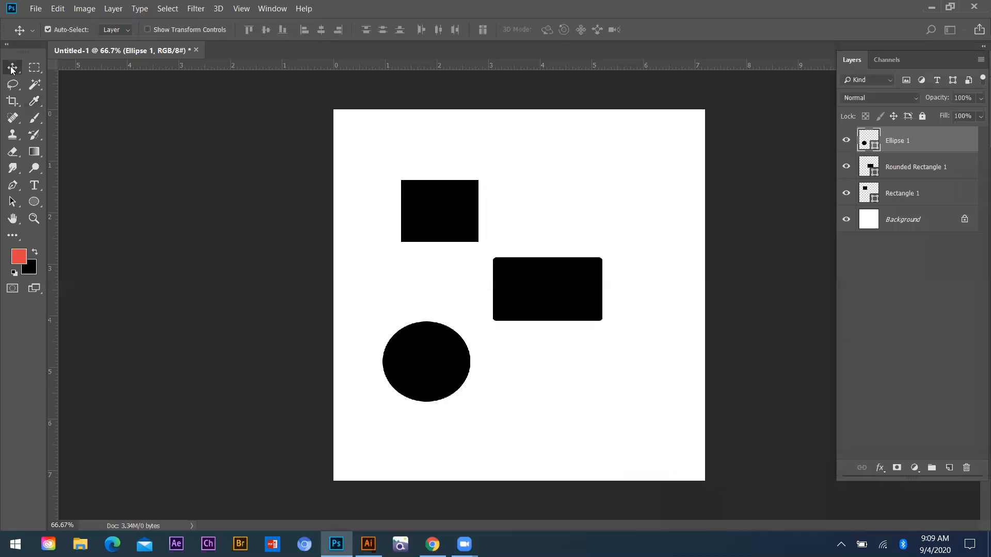
Select the rounded rectangle and the plain rectangle alternately on the canvas with Auto-Select on
click(548, 290)
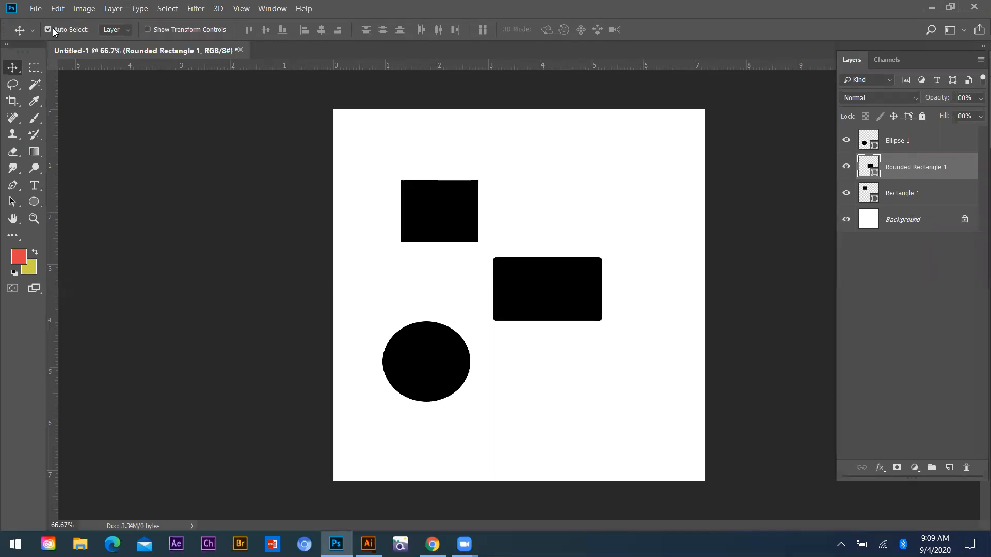
click(450, 227)
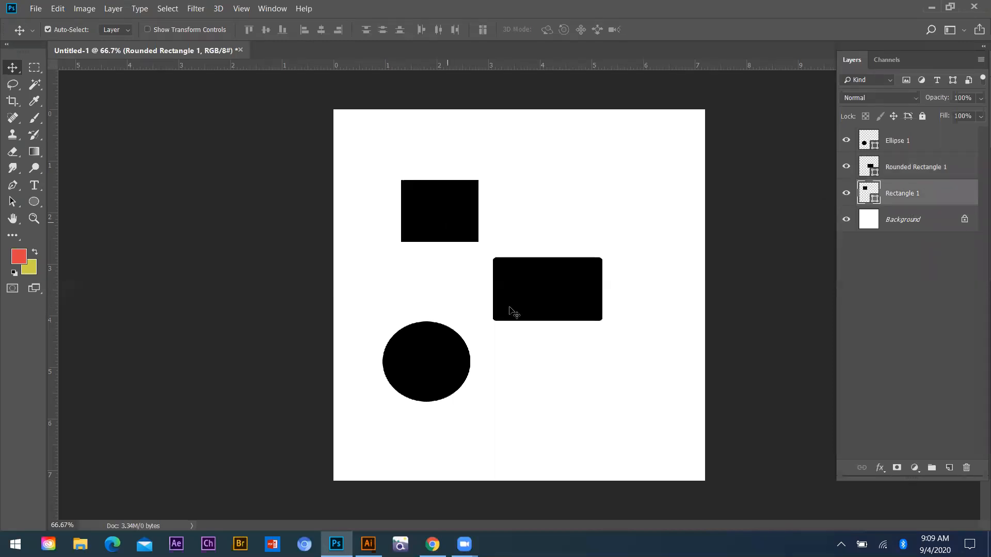
key(alt+bracketright)
key(alt+bracketright)
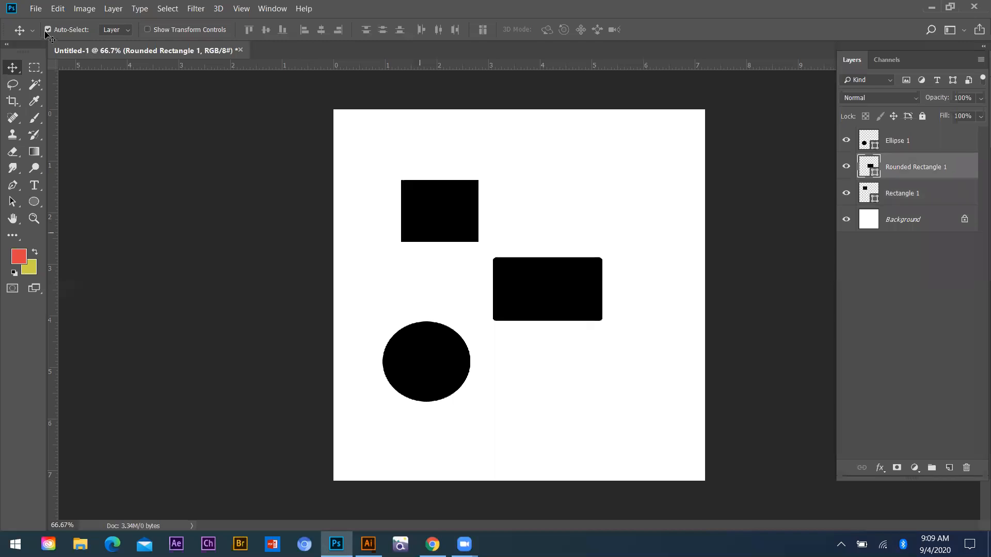
key(alt+bracketleft)
key(alt+bracketleft)
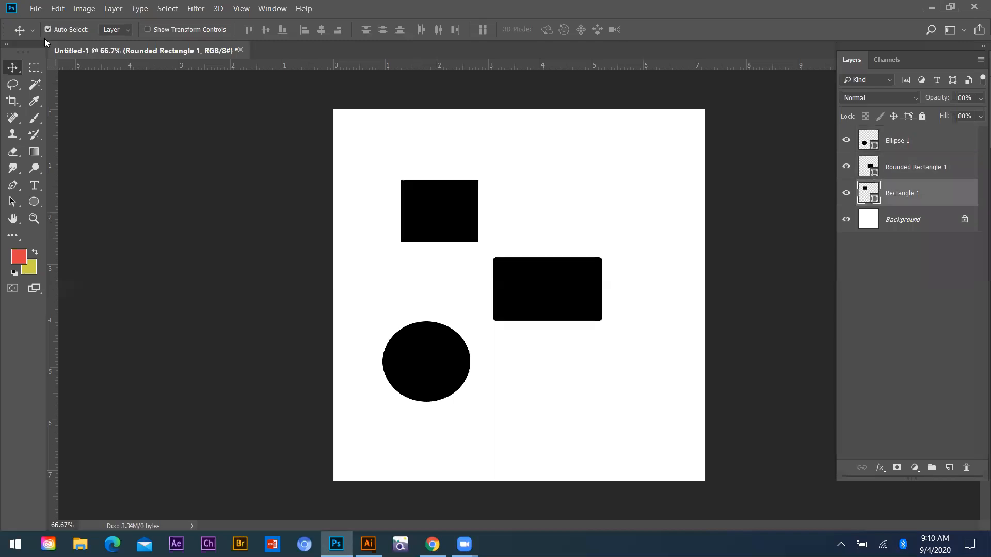
Turn off Auto-Select and move the rounded rectangle slightly up and right through its layer
click(47, 30)
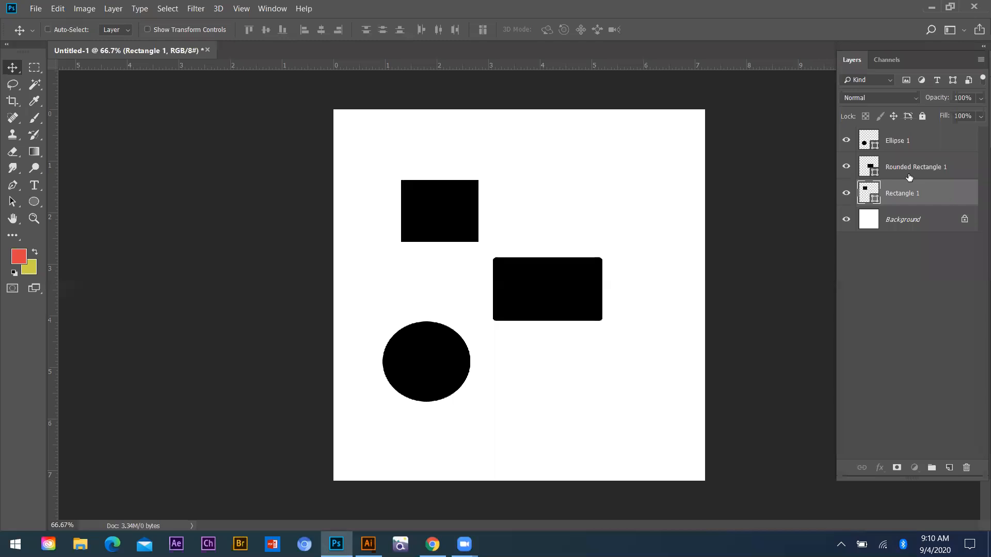
click(910, 177)
drag(447, 364, 434, 336)
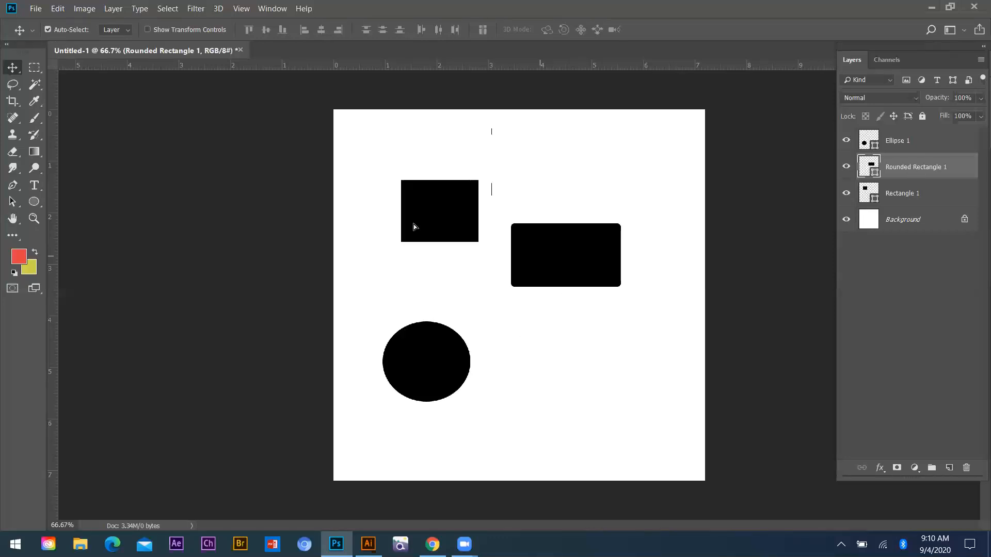
Temporarily enabling Auto-Select, move the plain rectangle up and left and the rounded rectangle down and left
drag(428, 214, 410, 184)
drag(507, 275, 483, 258)
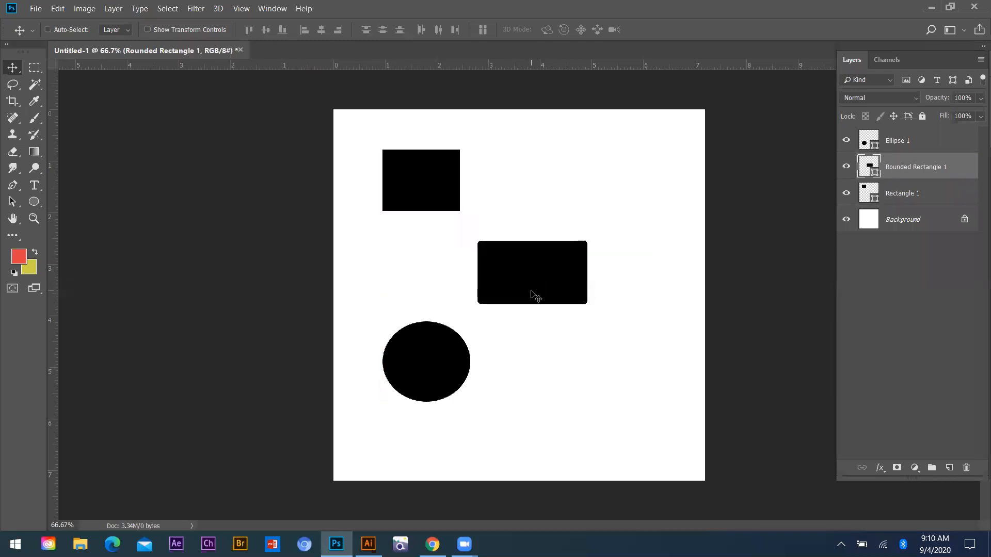
key(ctrl)
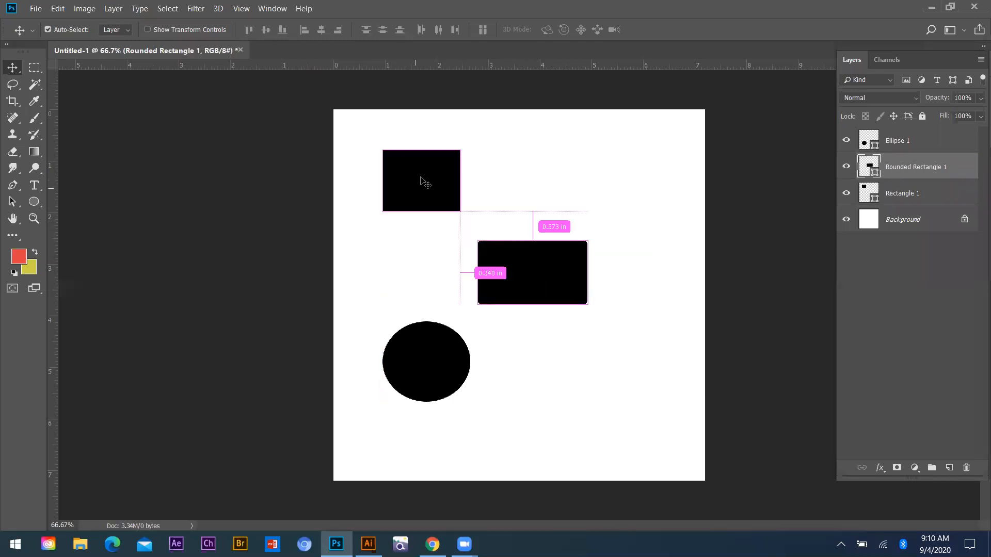
drag(424, 184, 427, 183)
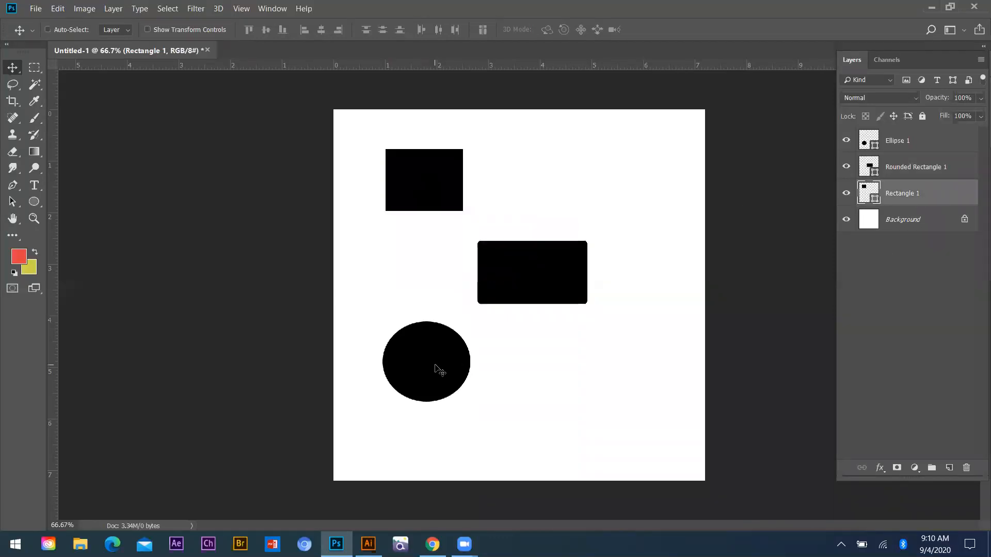
Move the plain rectangle toward the canvas centre with Auto-Select off, and re-enable it to move the rounded rectangle clear to the lower right
drag(476, 346, 483, 321)
drag(490, 433, 490, 433)
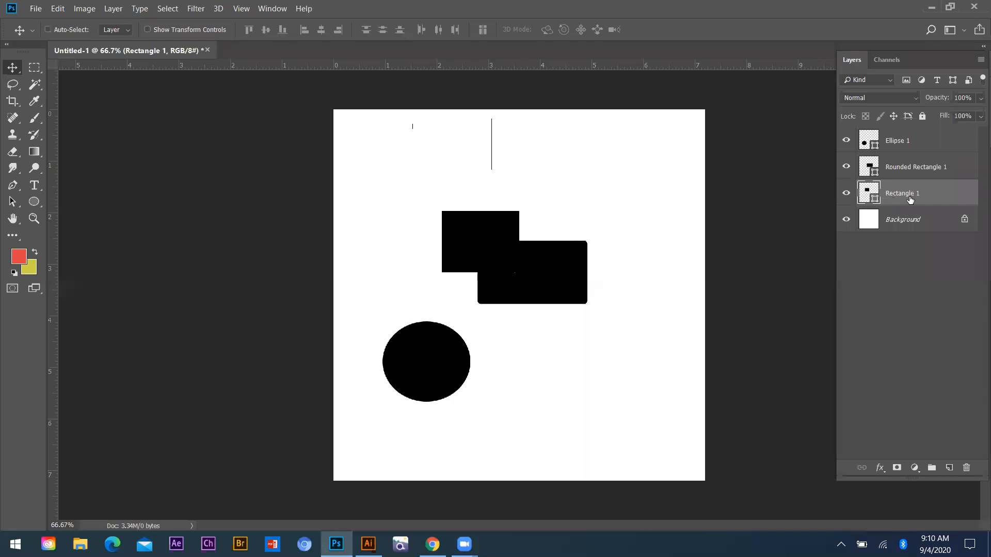
click(48, 29)
drag(487, 255, 529, 304)
Fill the plain rectangle with the red foreground colour
click(496, 226)
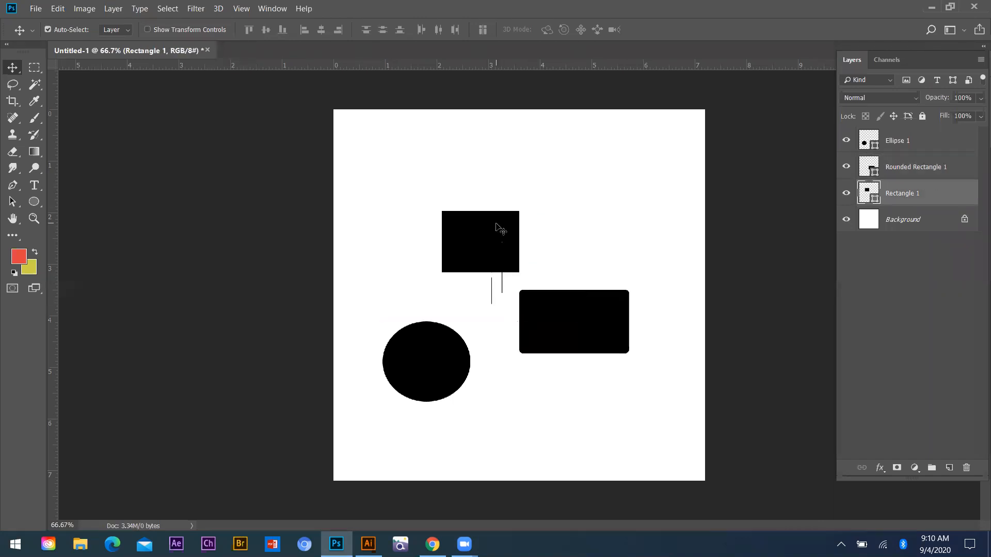
key(alt+BackSpace)
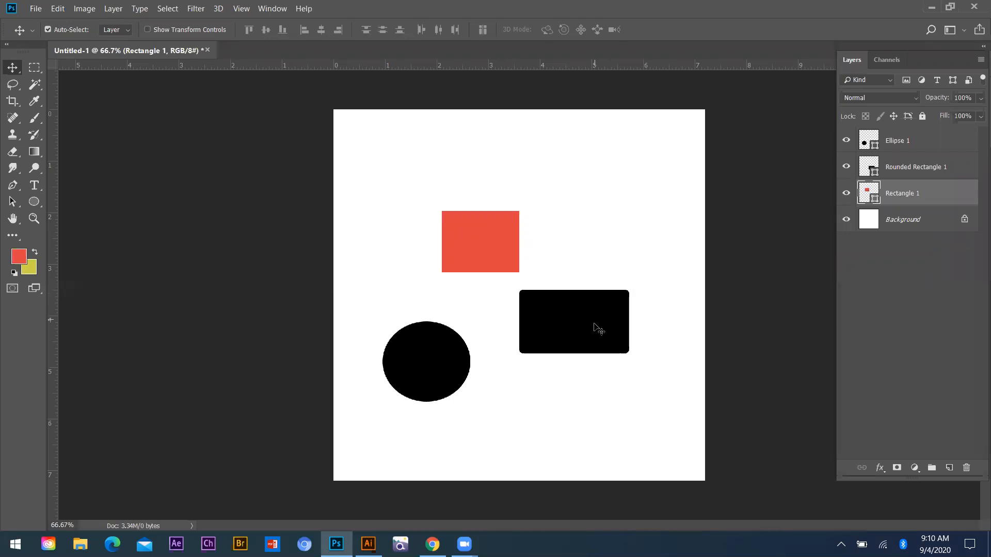
Fill the rounded rectangle with the yellow background colour
click(611, 325)
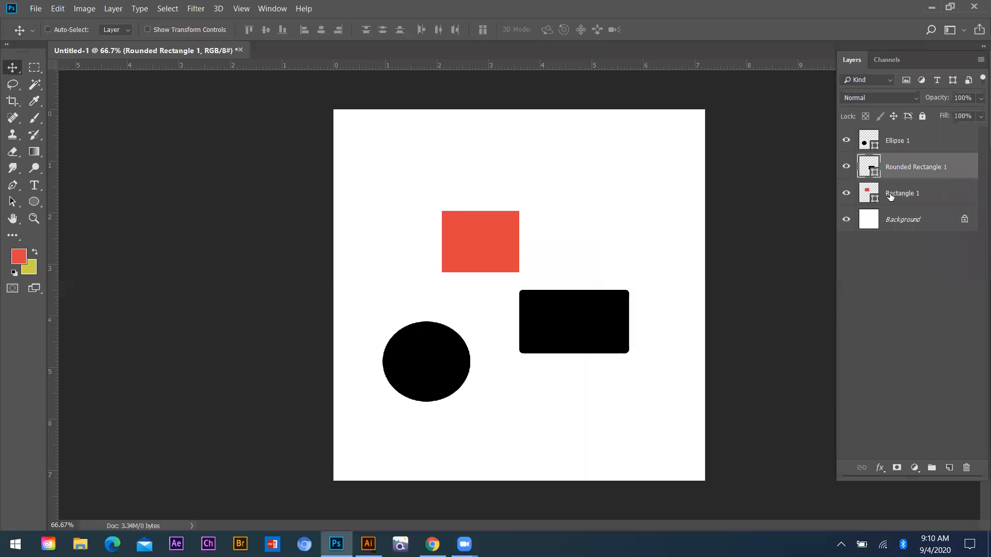
key(ctrl+BackSpace)
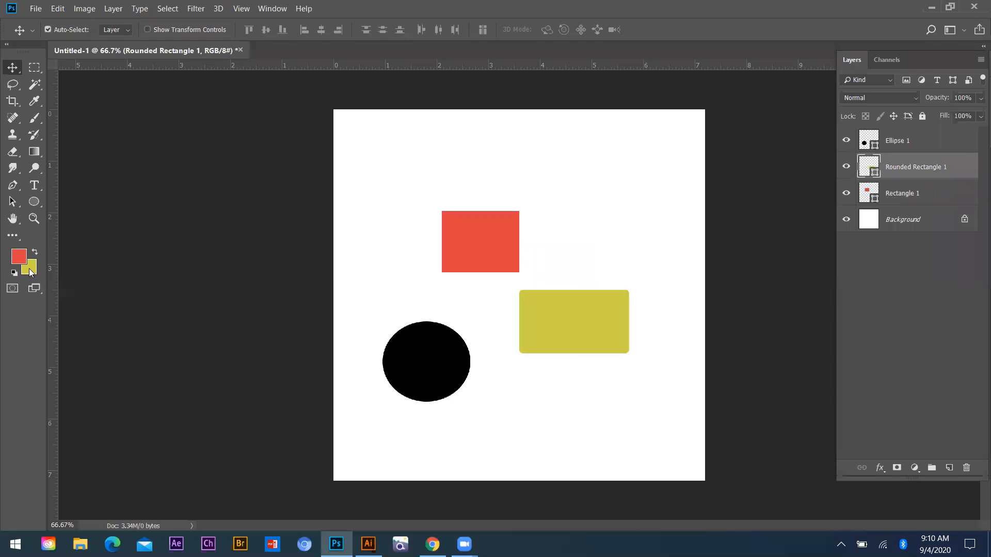
Set the foreground colour to dark red 792e2e and fill the ellipse first with the background colour, finally with the foreground colour
drag(369, 319, 441, 367)
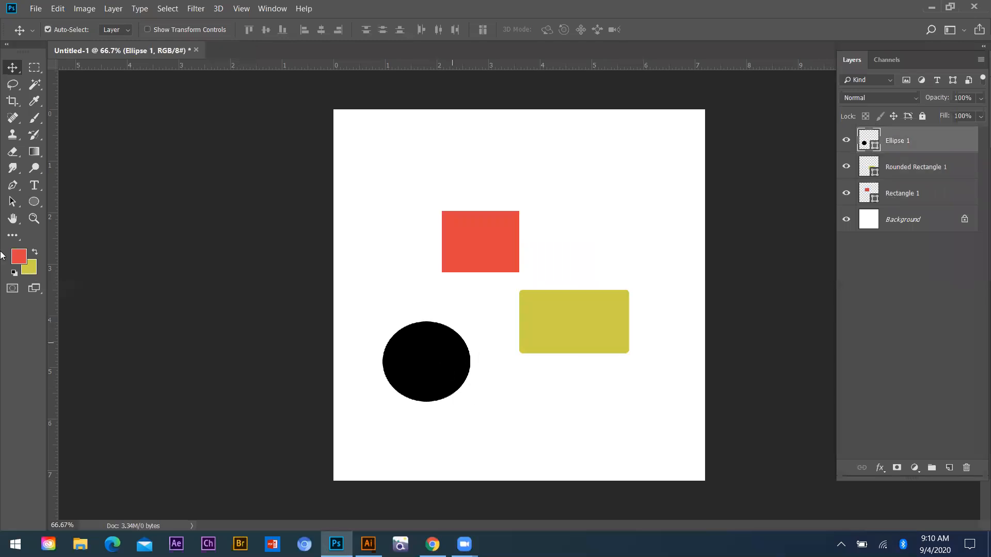
key(i)
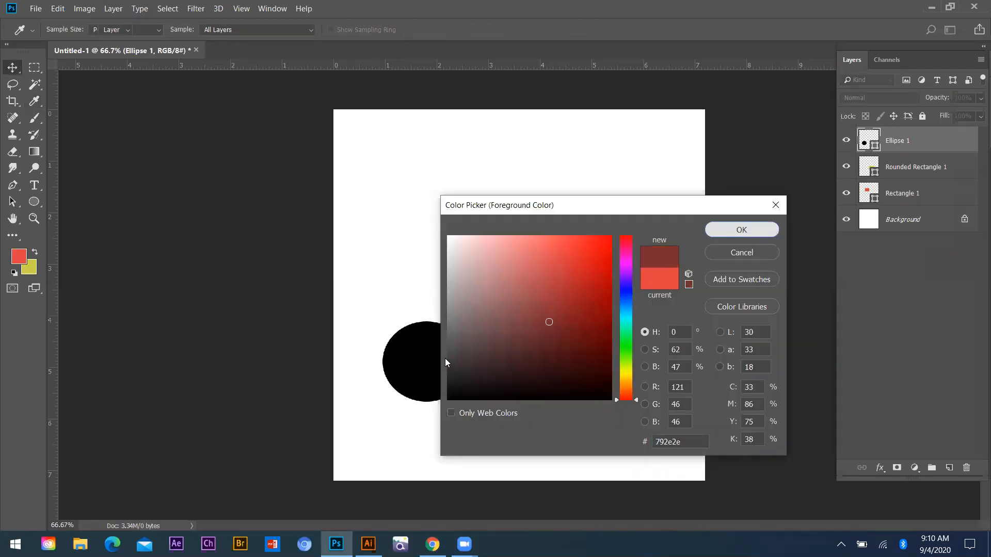
key(Return)
key(v)
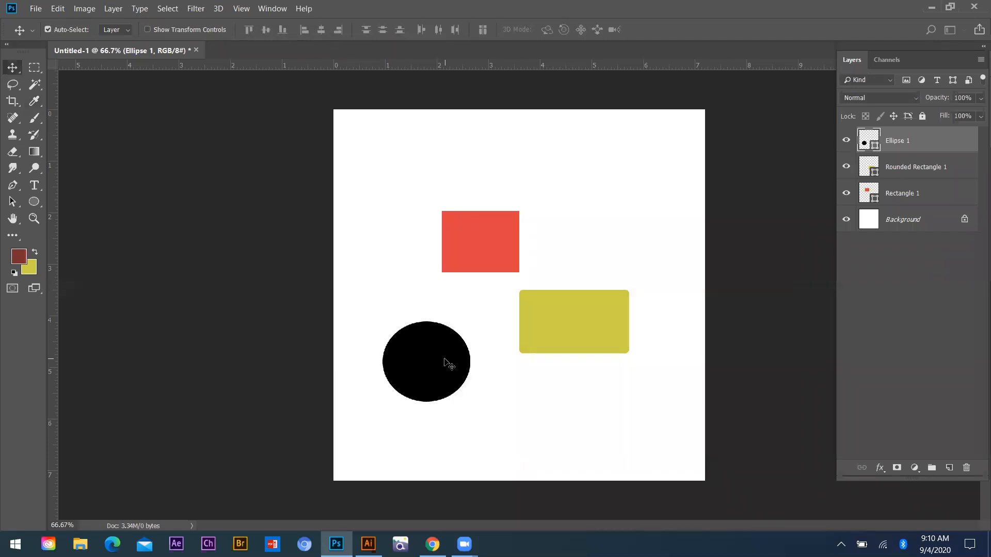
key(ctrl+BackSpace)
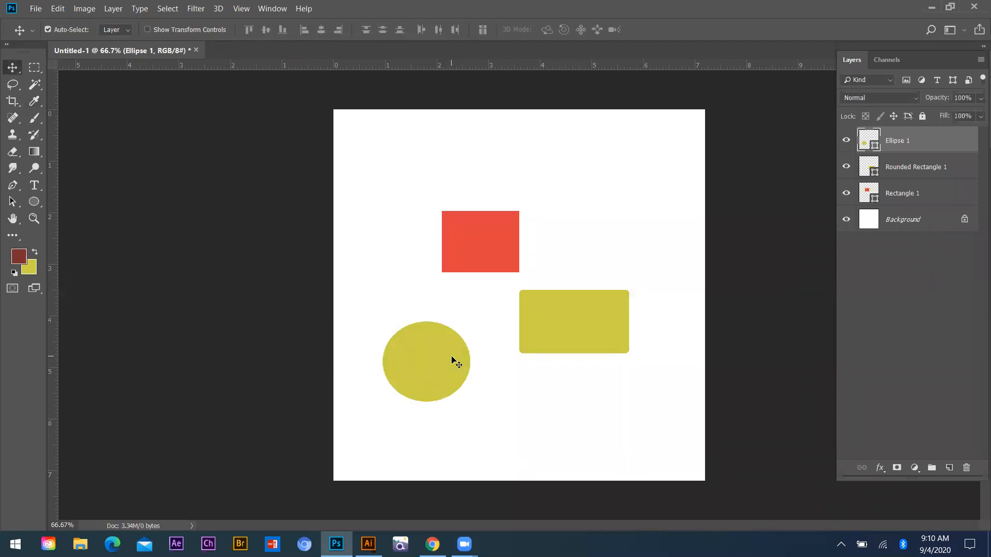
key(alt+BackSpace)
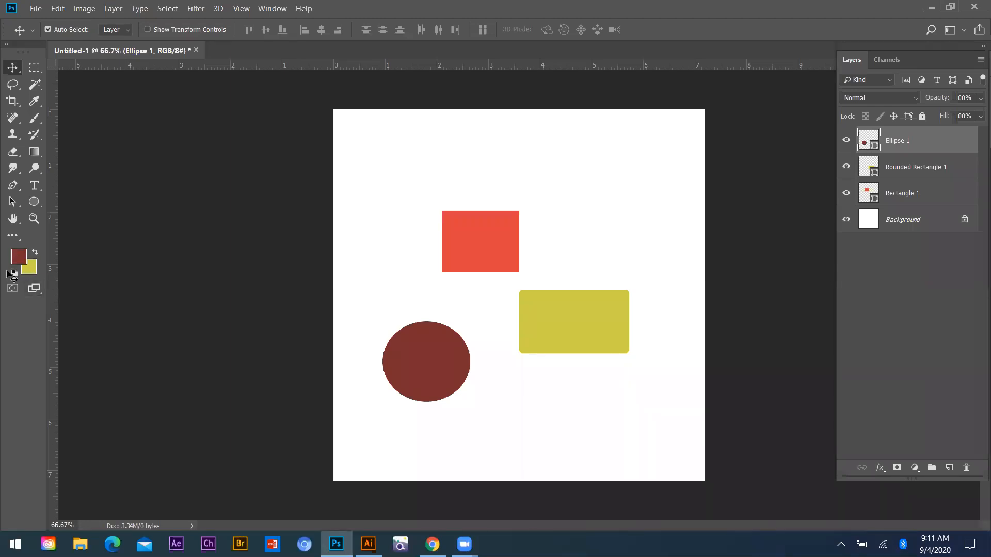
Move the ellipse up and right and the rounded rectangle up and left so that they overlap each other and the red rectangle
drag(445, 375, 479, 304)
drag(580, 310, 525, 269)
drag(468, 290, 449, 251)
mouse_move(524, 281)
mouse_down()
mouse_move(500, 272)
mouse_move(501, 263)
mouse_move(533, 293)
mouse_up()
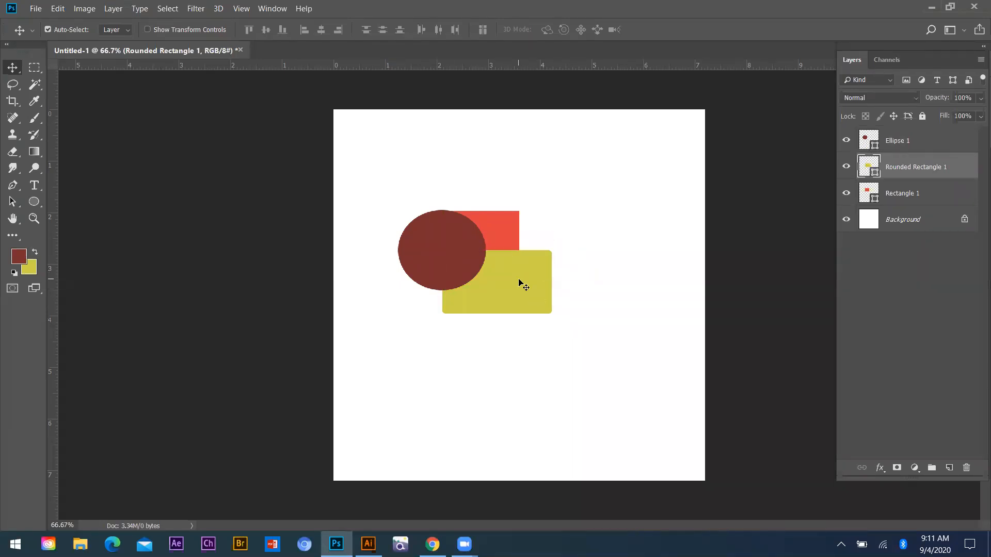
Shift the rounded rectangle backward and forward in the stacking order, ending at the top of the layer stack
key(ctrl+bracketleft)
key(ctrl+bracketright)
key(ctrl+bracketright)
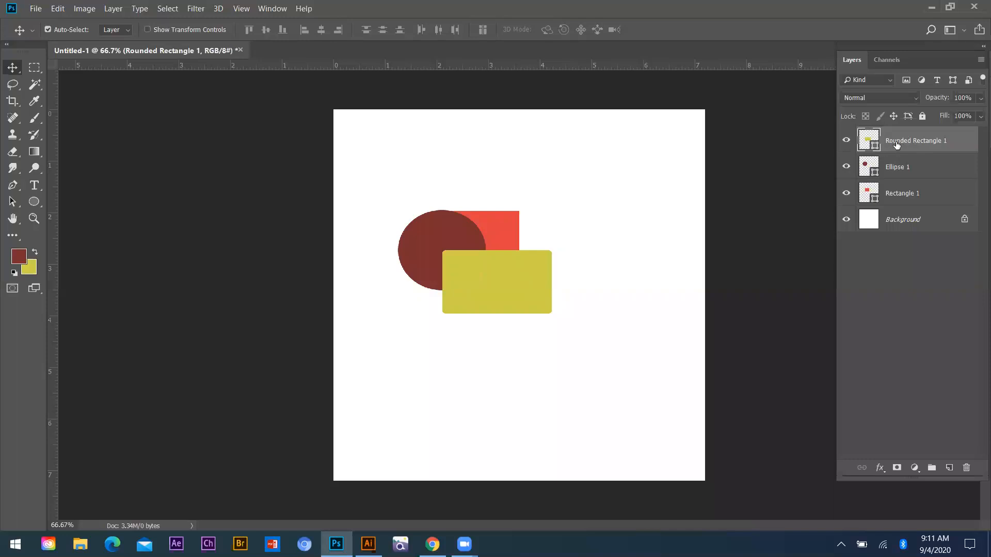
Reorder the layers to Rectangle 1, Rounded Rectangle 1, Ellipse 1 from front to back, and nudge the red rectangle into alignment with the other shapes
drag(893, 142, 903, 201)
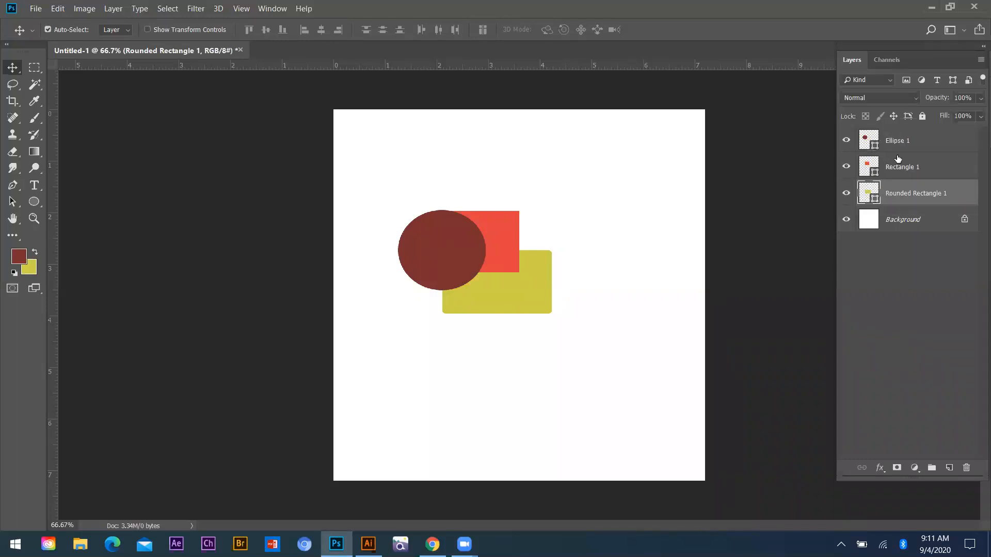
click(901, 139)
drag(917, 195, 918, 203)
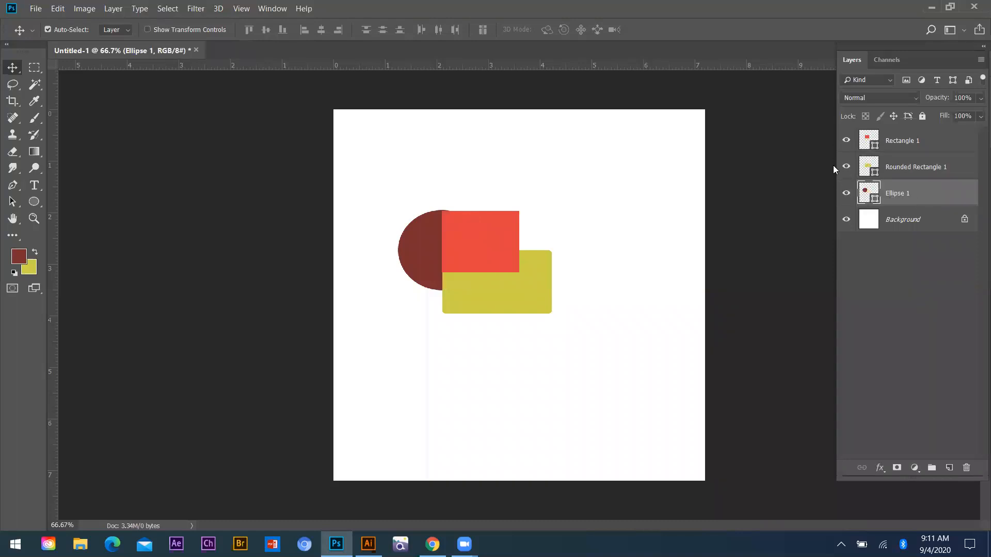
drag(493, 247, 457, 216)
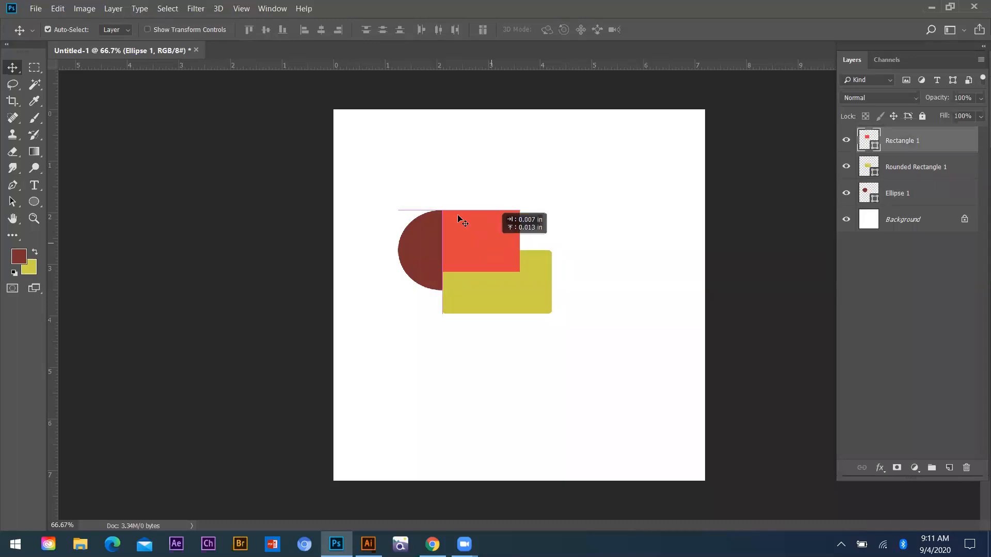
Hide the three shape layers and make all of them visible again
click(848, 168)
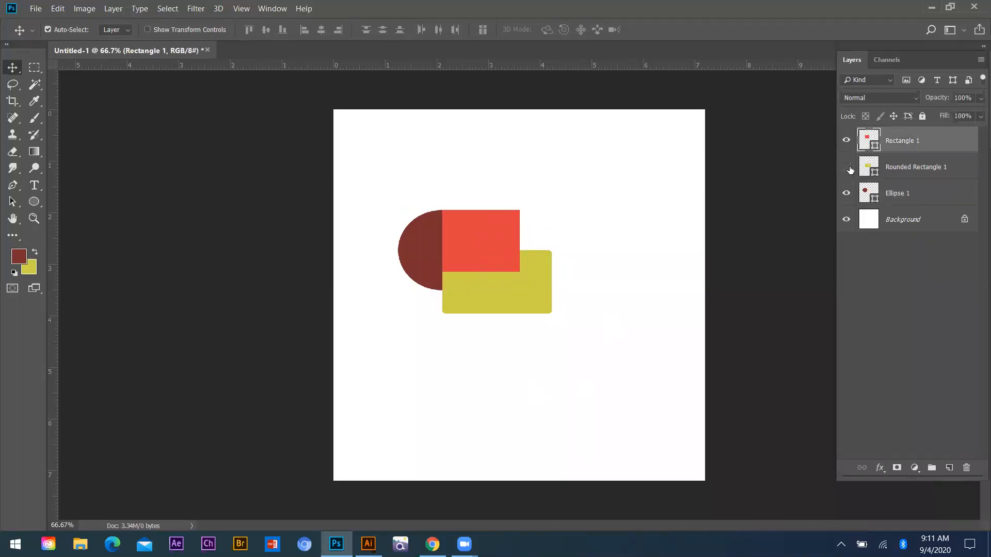
click(847, 194)
click(848, 142)
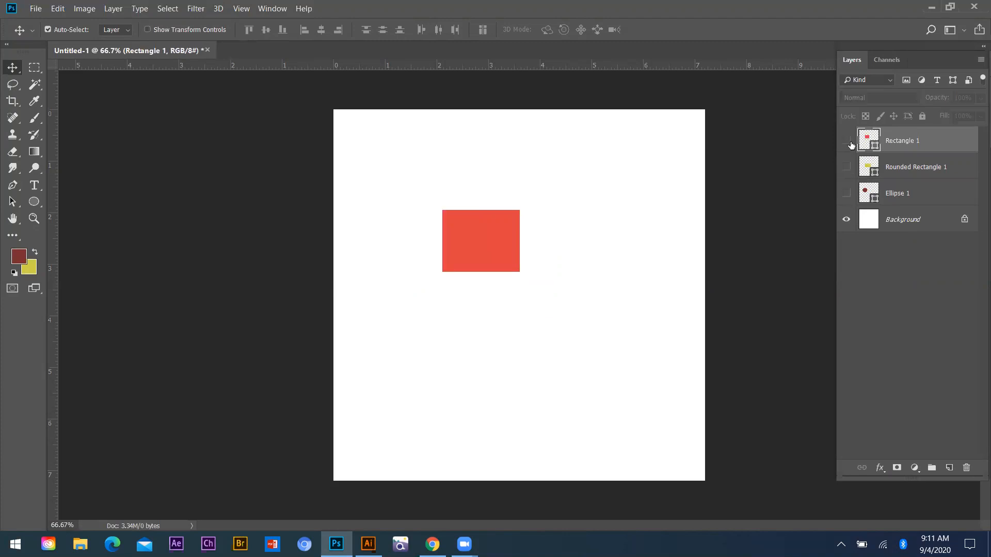
drag(849, 193, 847, 141)
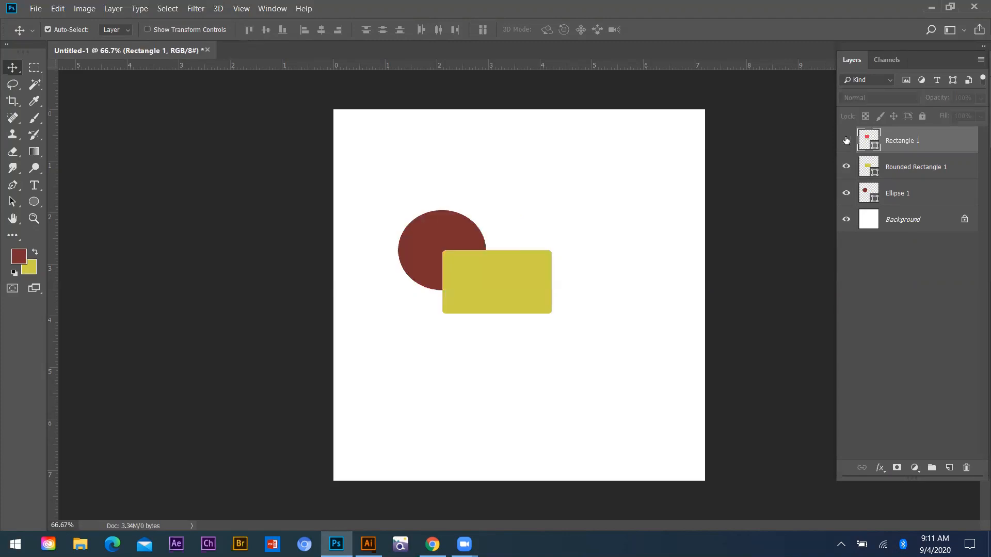
click(847, 140)
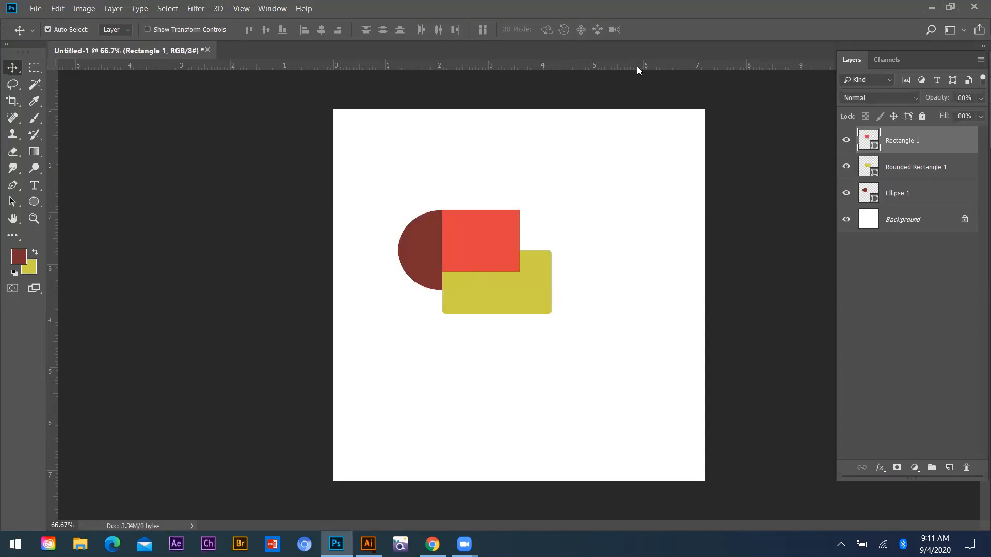
Move the red rectangle up and right, clear of the ellipse, and lock its layer's position
drag(513, 255, 557, 240)
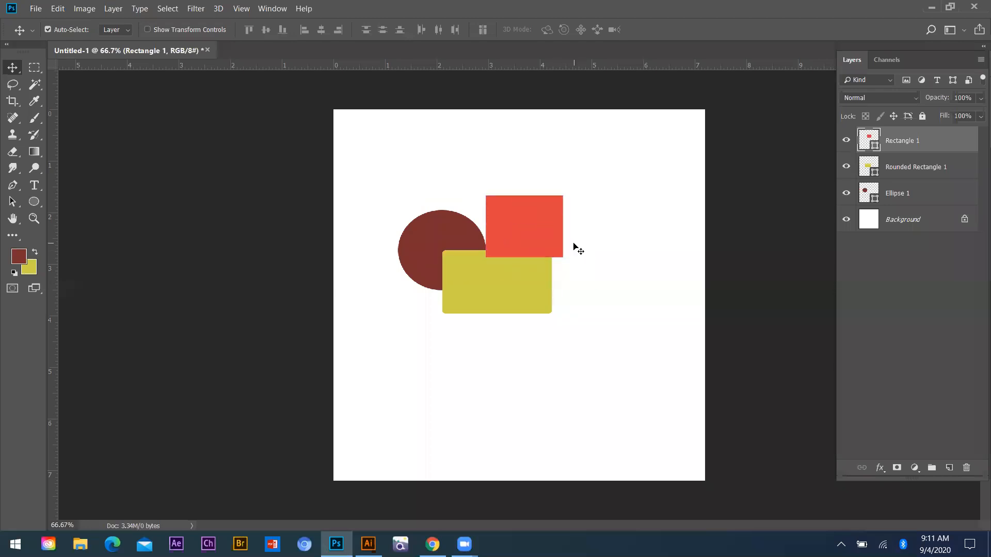
click(893, 116)
Move the rounded rectangle left and the ellipse up, try to move the locked red rectangle, and unlock its layer
drag(501, 287, 452, 238)
drag(506, 216, 591, 162)
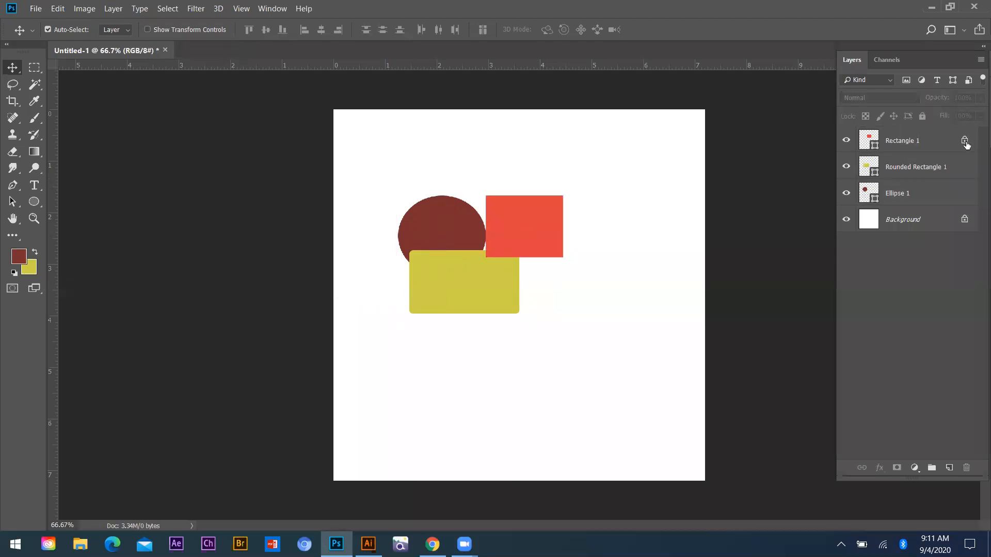
click(965, 142)
Add a new blank layer above the shapes and delete it
click(950, 468)
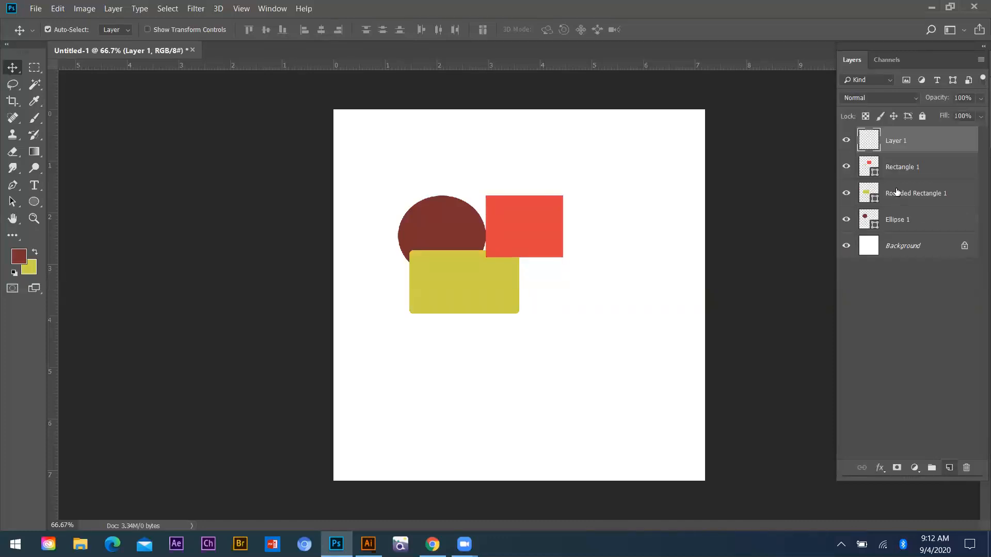
click(967, 469)
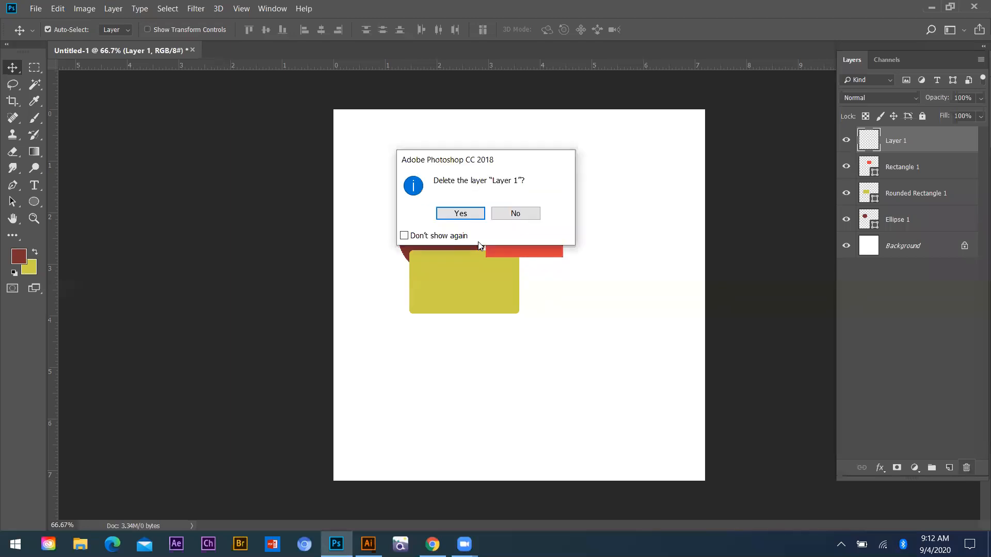
key(Return)
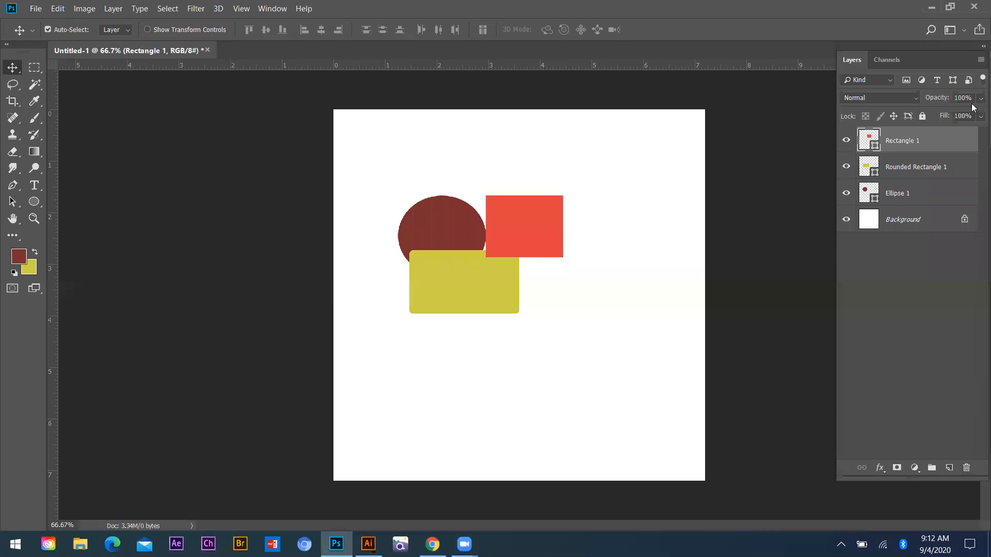
Move the red rectangle down over the rounded rectangle's corner and review its layer's opacity control and blend mode options
drag(513, 221, 513, 246)
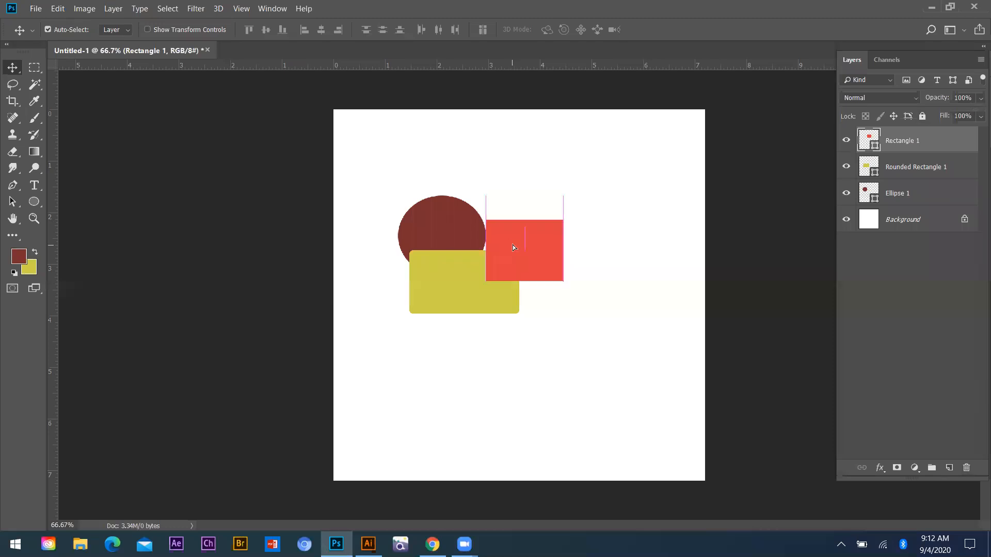
click(980, 99)
mouse_move(977, 122)
mouse_down()
mouse_move(935, 120)
mouse_move(978, 126)
mouse_up()
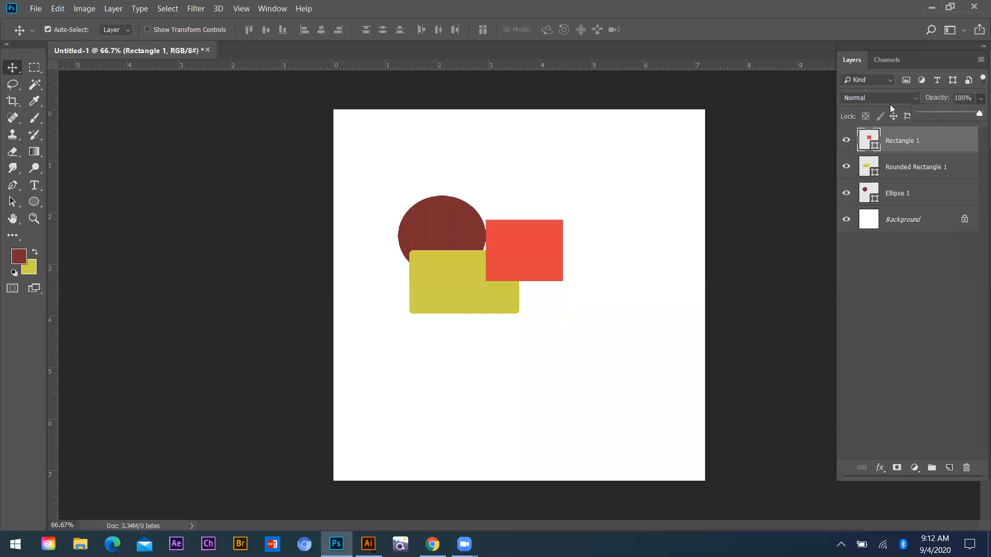
click(875, 98)
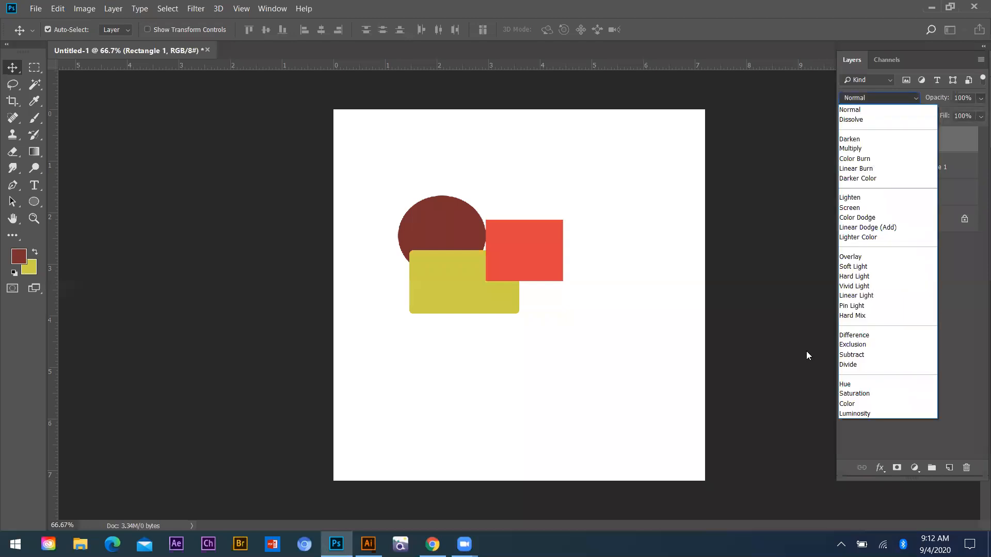
click(737, 312)
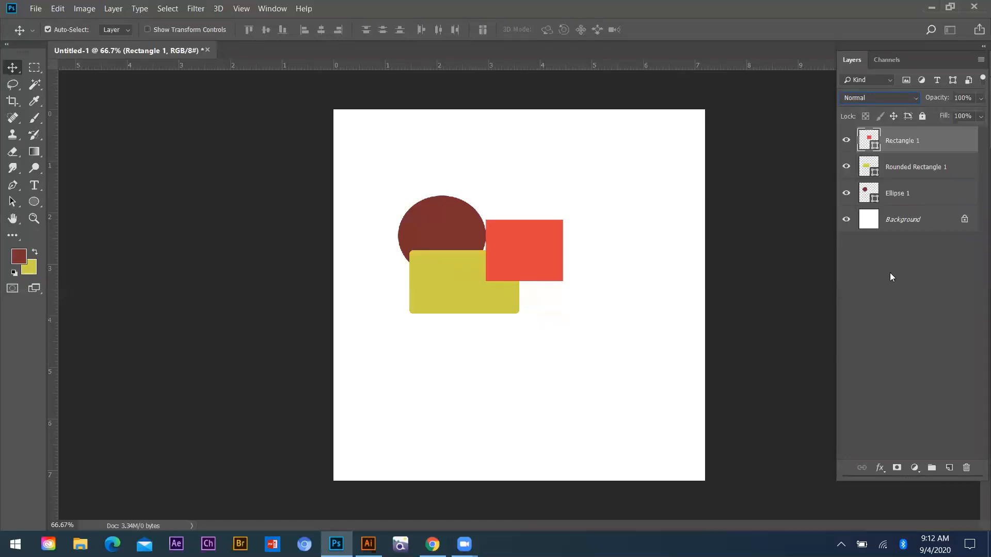
Select all the shape layers and delete them, keeping only the Background layer
key(ctrl+alt+a)
key(Delete)
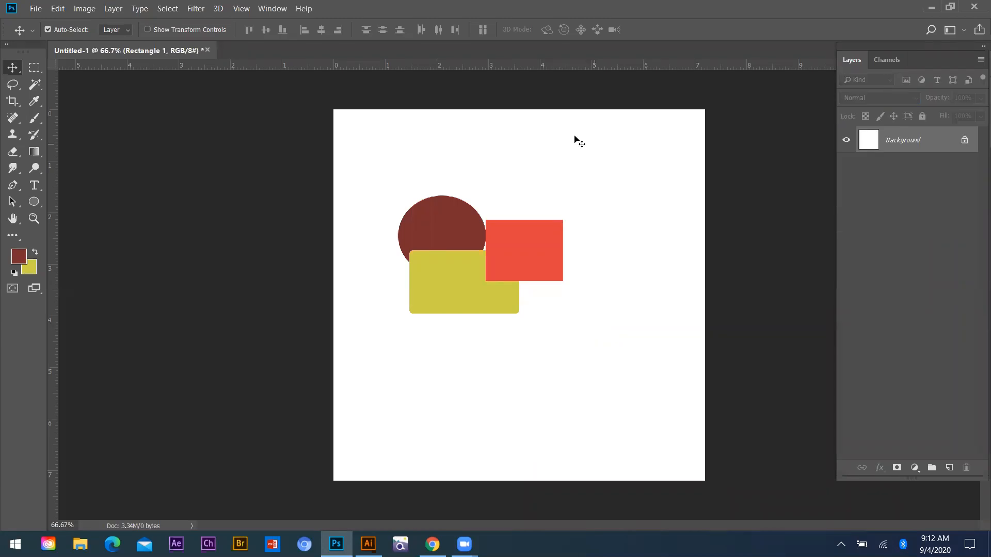
key(shift+Tab)
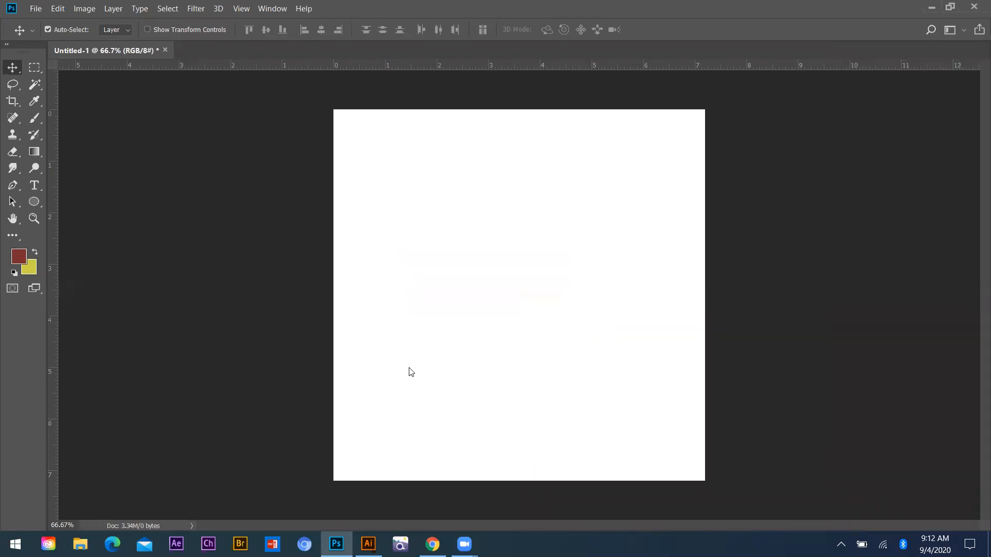
Switch to the Windows desktop and open the Behance Images july2020 folder
key(super+d)
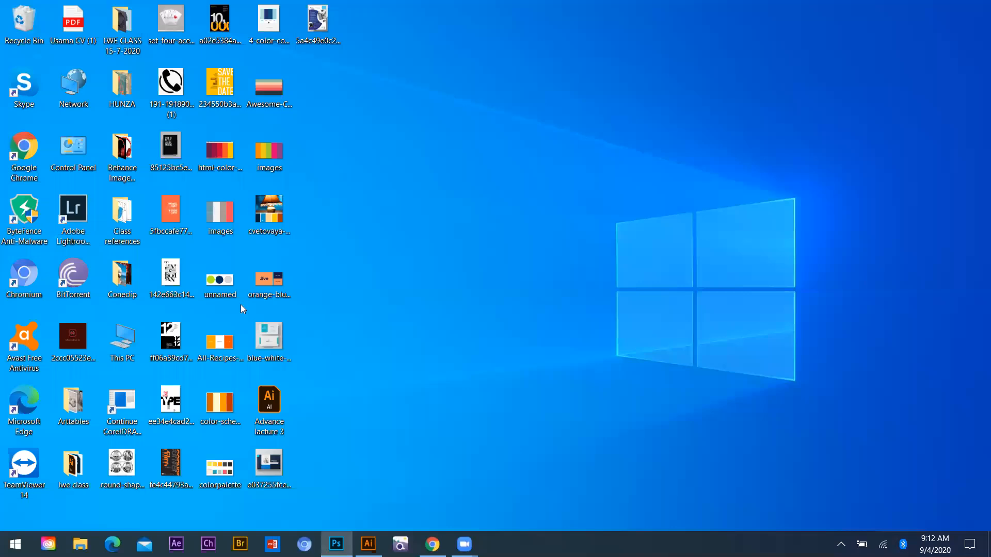
click(114, 349)
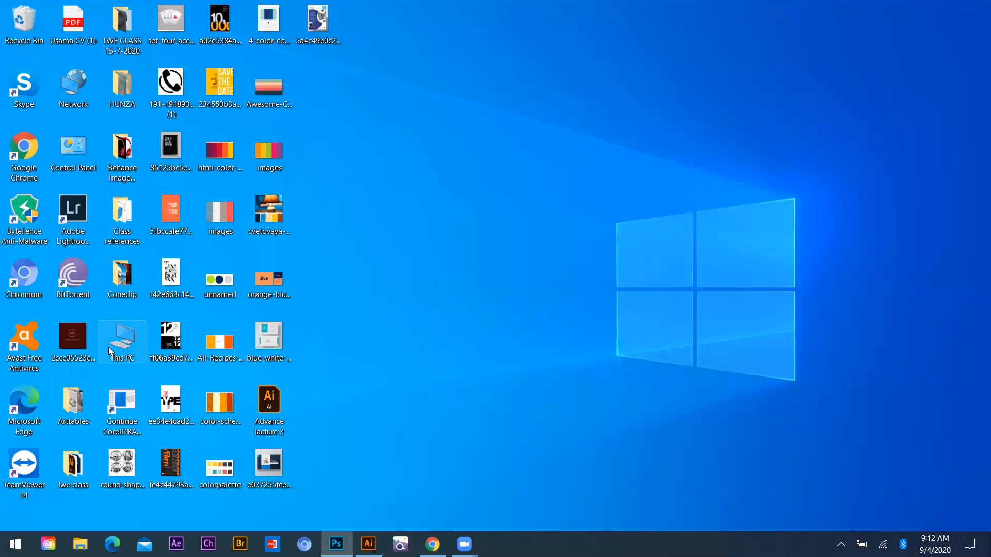
click(120, 286)
click(137, 170)
click(917, 254)
double_click(114, 172)
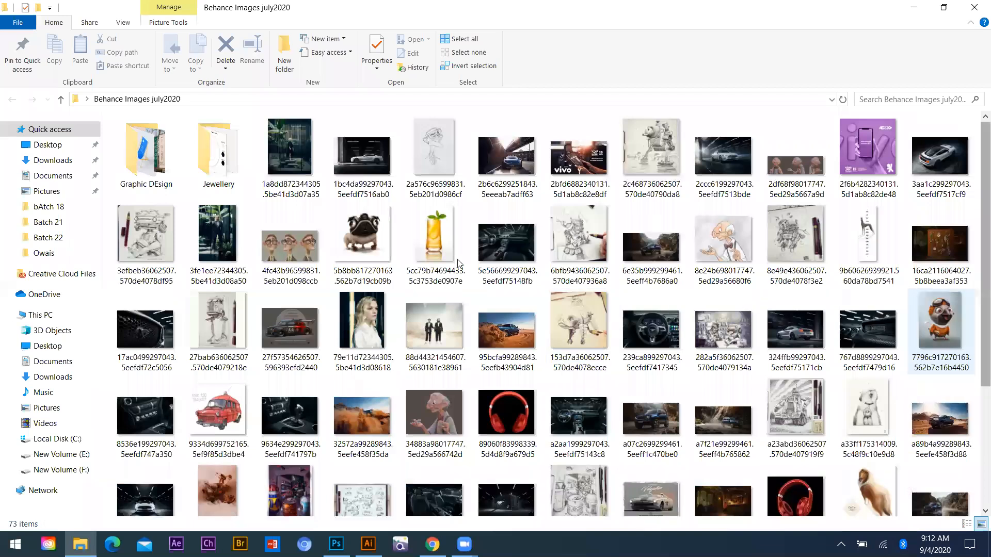
Open the blue Jeep photo a07c2699299461.5eeff1c470be0.jpg from the folder as a separate document in Photoshop
scroll(650, 216, down, 3)
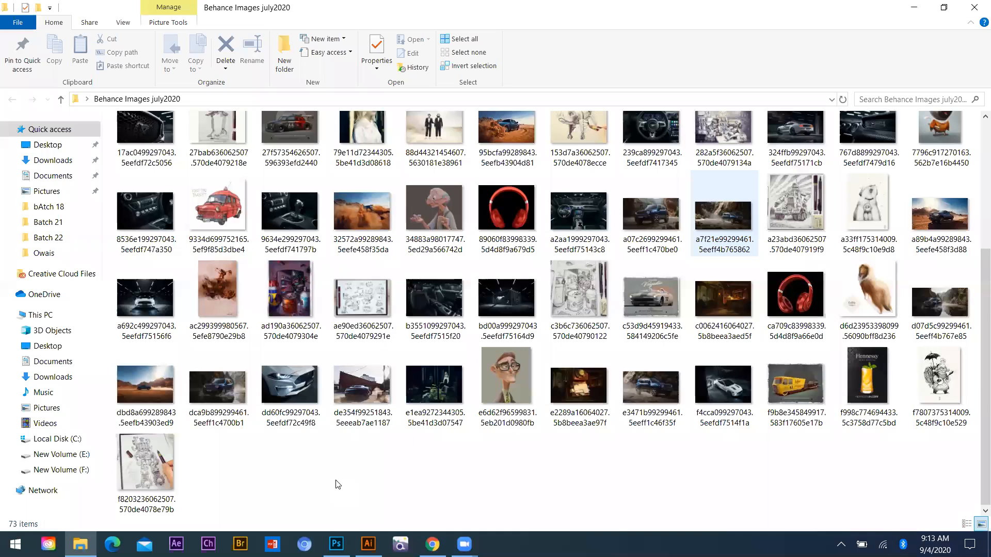
drag(651, 215, 241, 102)
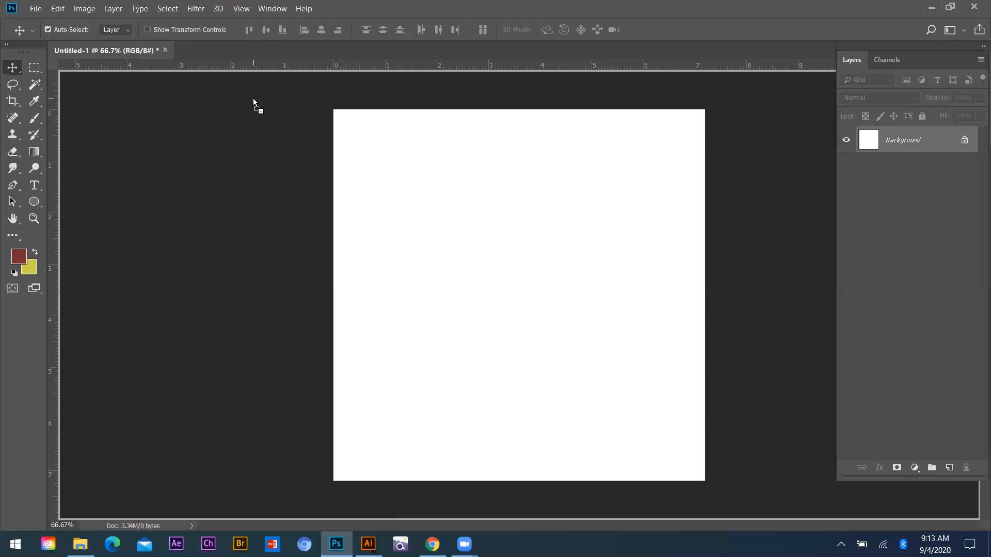
drag(257, 59, 258, 46)
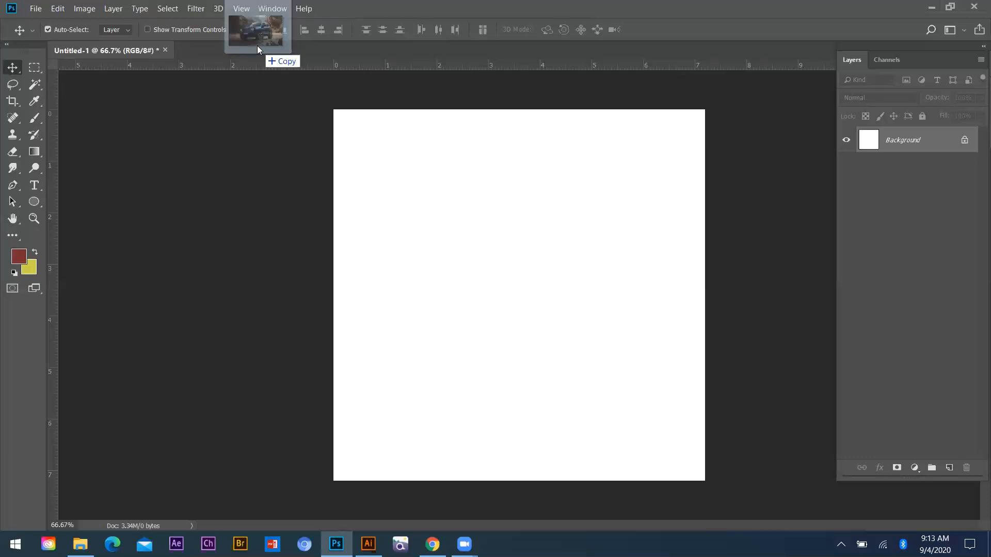
drag(257, 45, 261, 47)
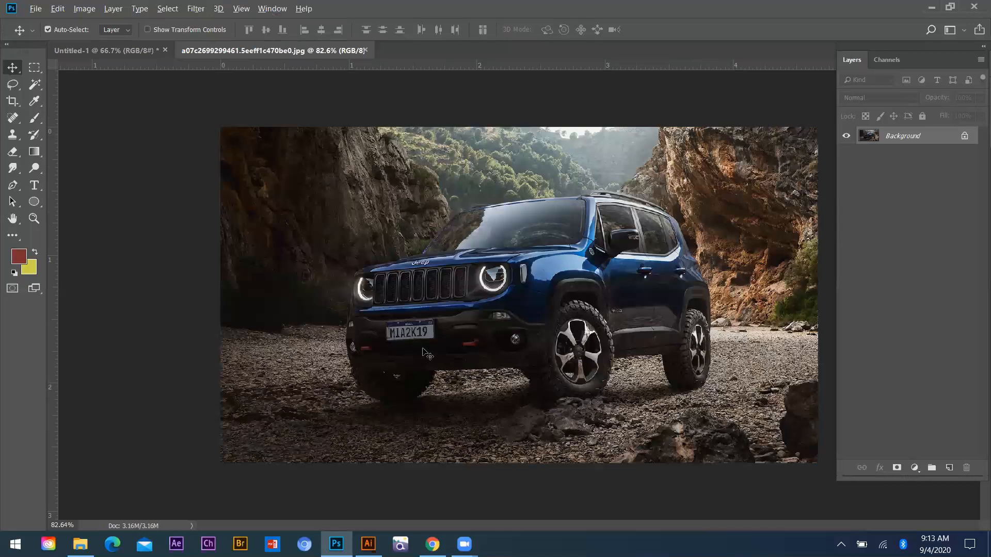
scroll(428, 356, up, 1)
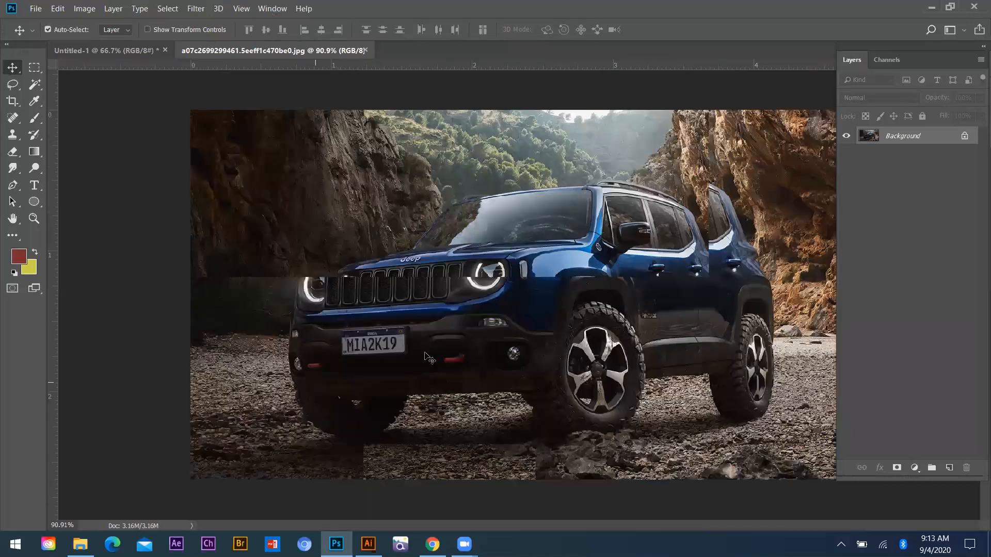
Brighten the Jeep photo with Curves by raising the RGB curve to about output 203 at input 134
scroll(797, 201, down, 1)
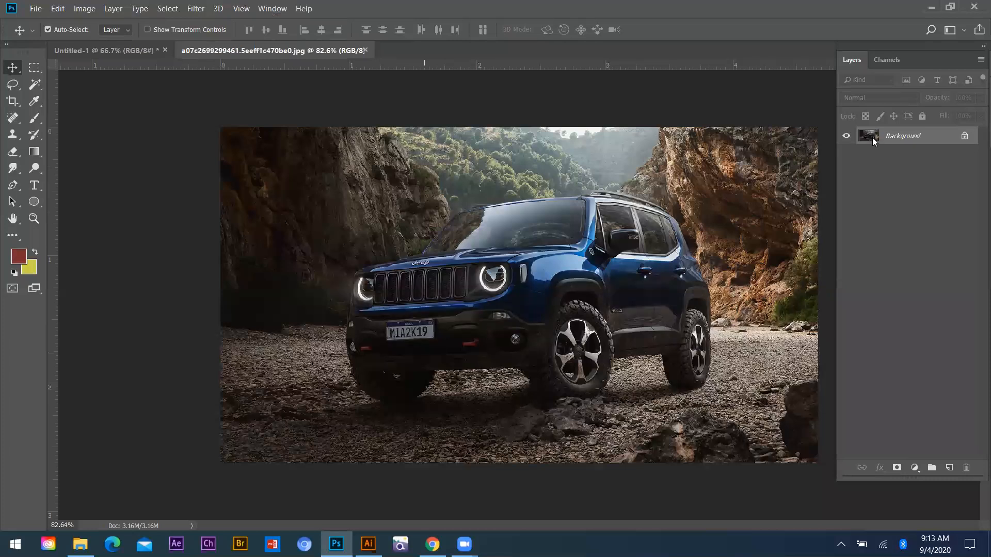
key(ctrl)
key(ctrl+m)
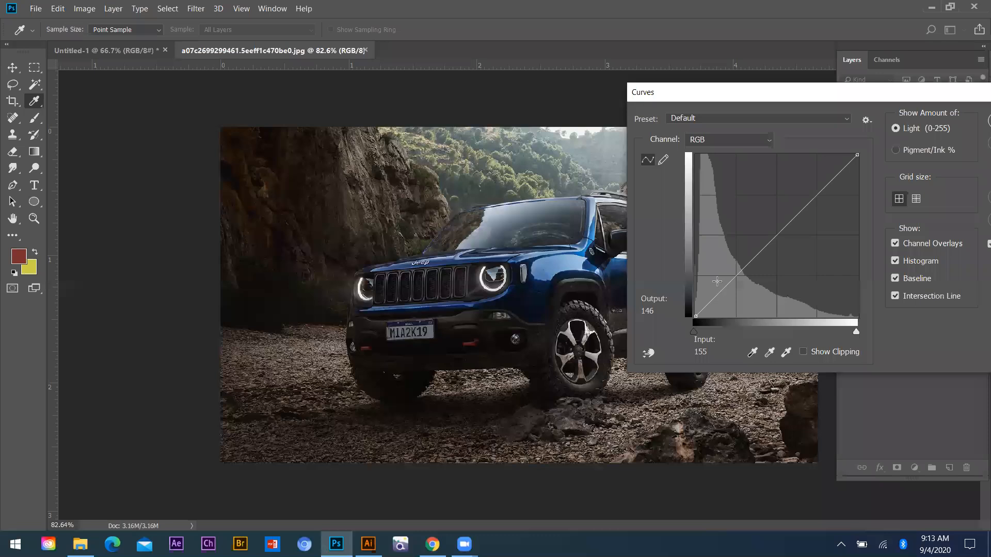
drag(717, 281, 781, 187)
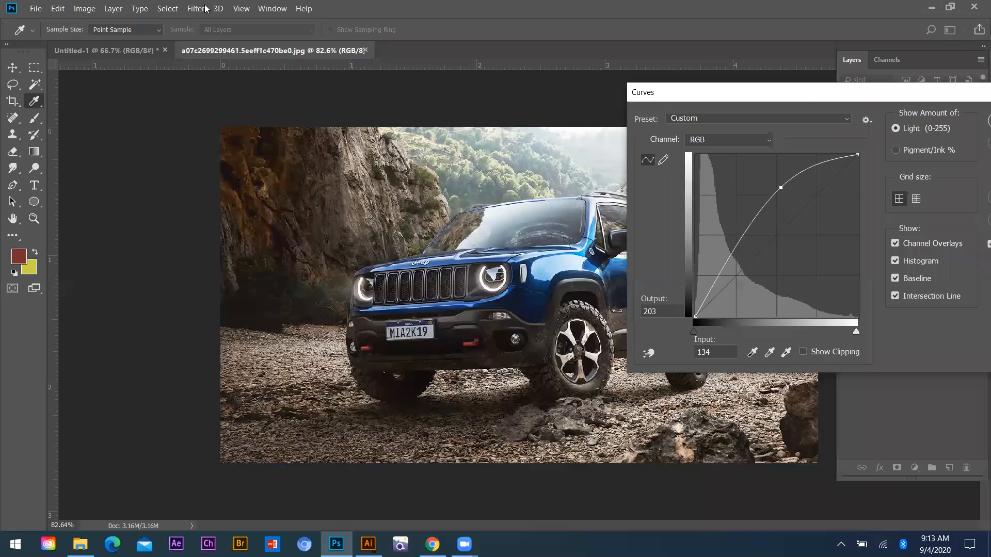
click(715, 282)
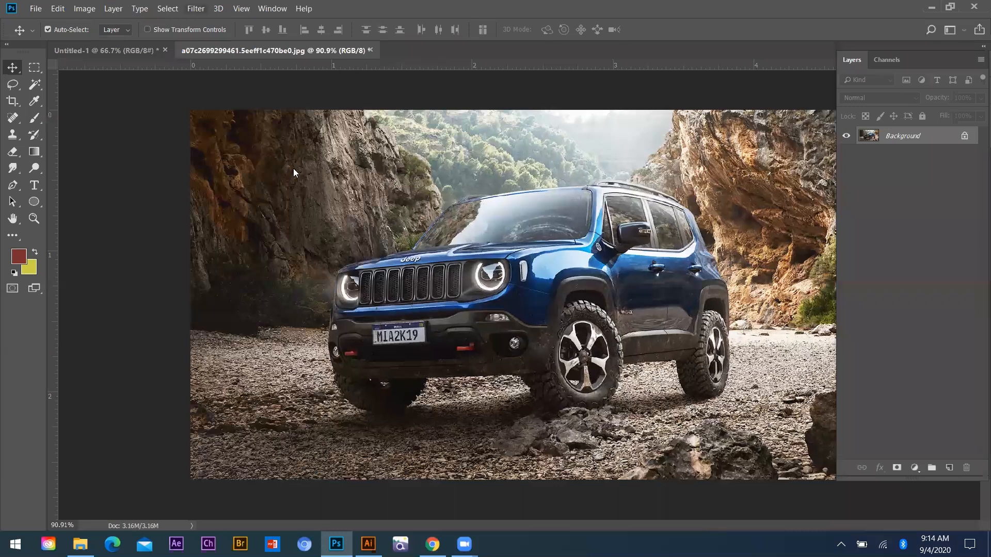
Add a Curves adjustment layer above the Levels layer, and set the Brightness/Contrast layer's brightness to 14
click(272, 8)
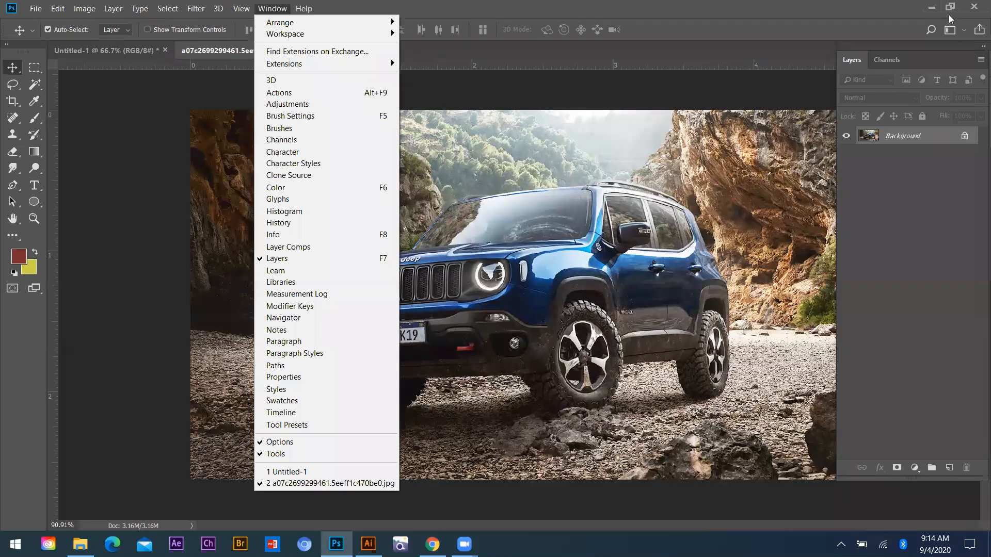
key(Escape)
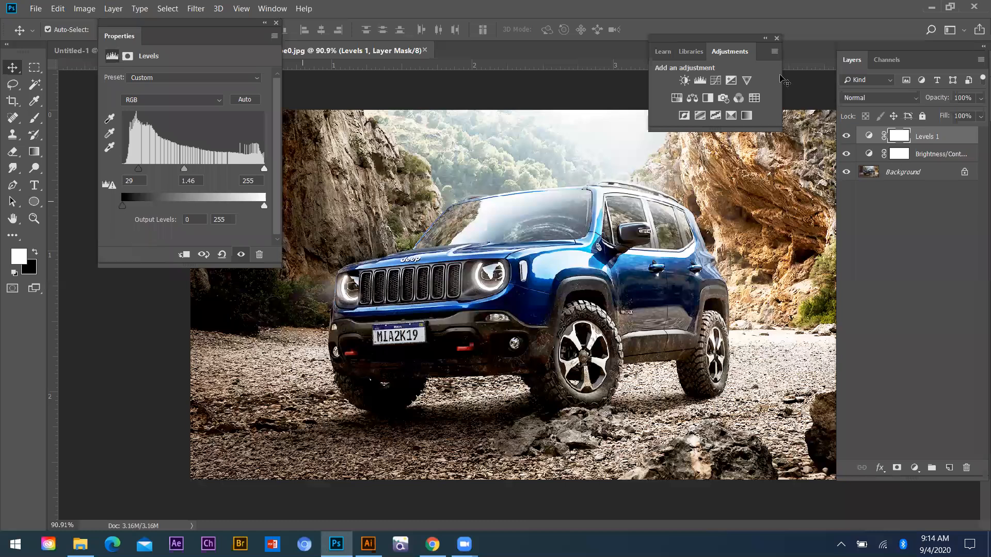
click(715, 80)
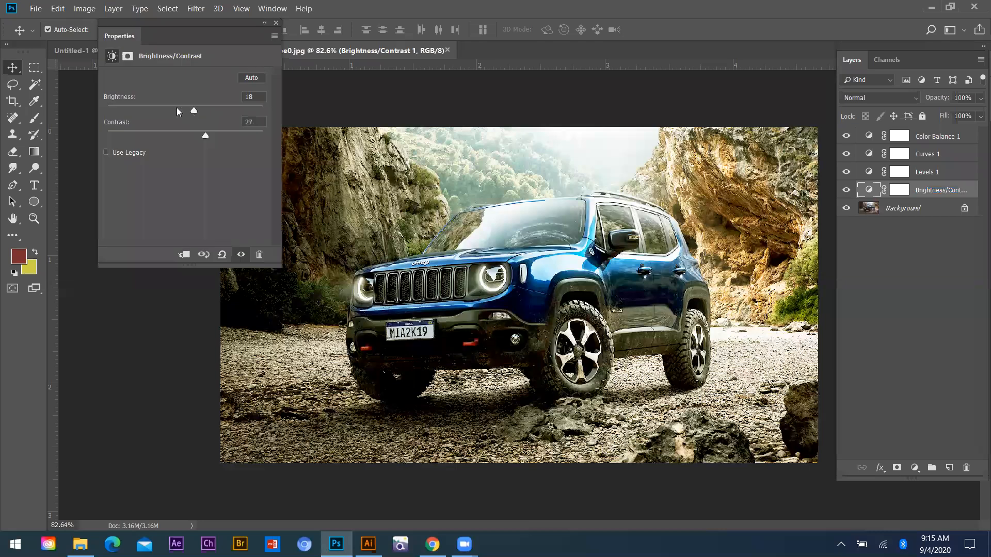
drag(194, 112, 191, 111)
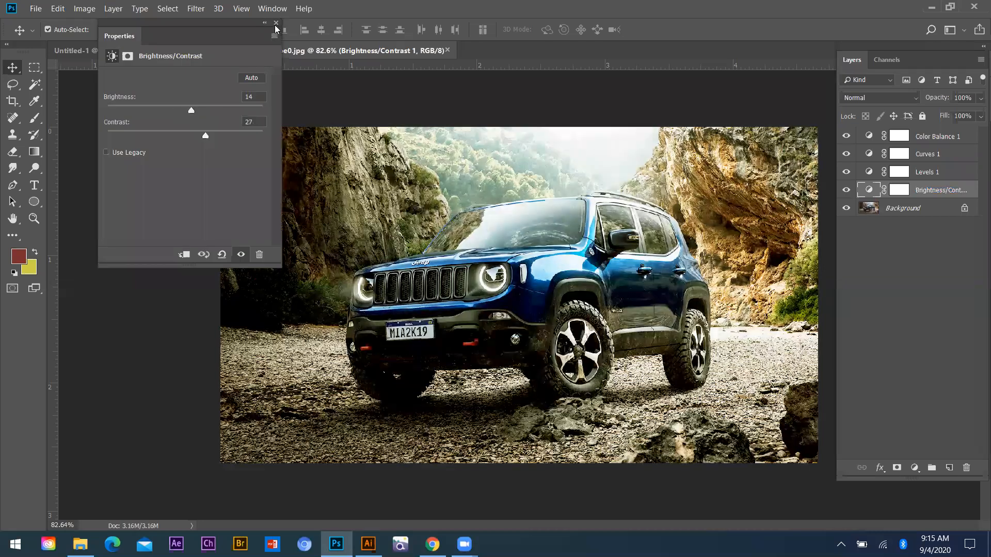
click(276, 23)
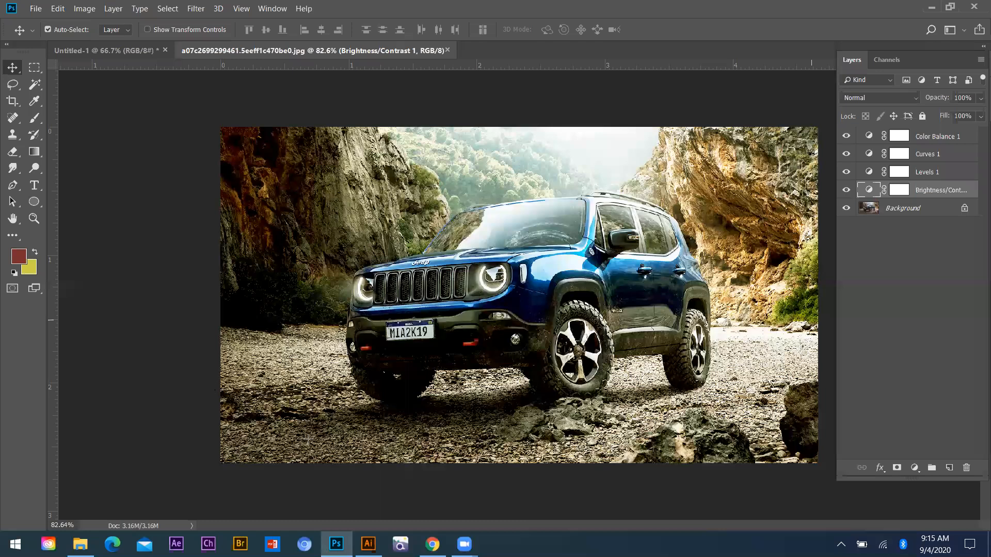
Draw a rectangle about 381 × 217 px over the photo's lower-left corner and fill it with black
right_click(34, 202)
click(100, 201)
drag(220, 371, 383, 463)
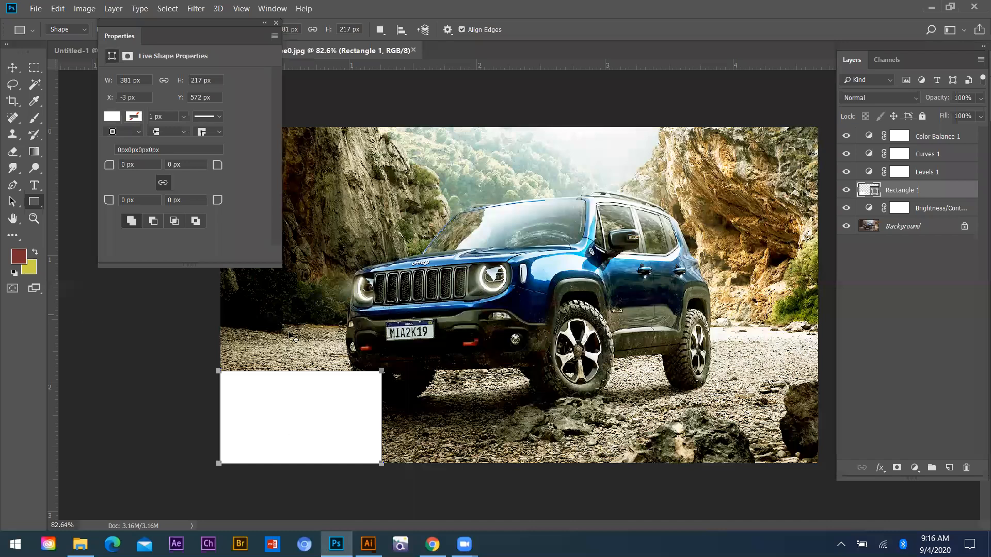
key(d)
key(alt+BackSpace)
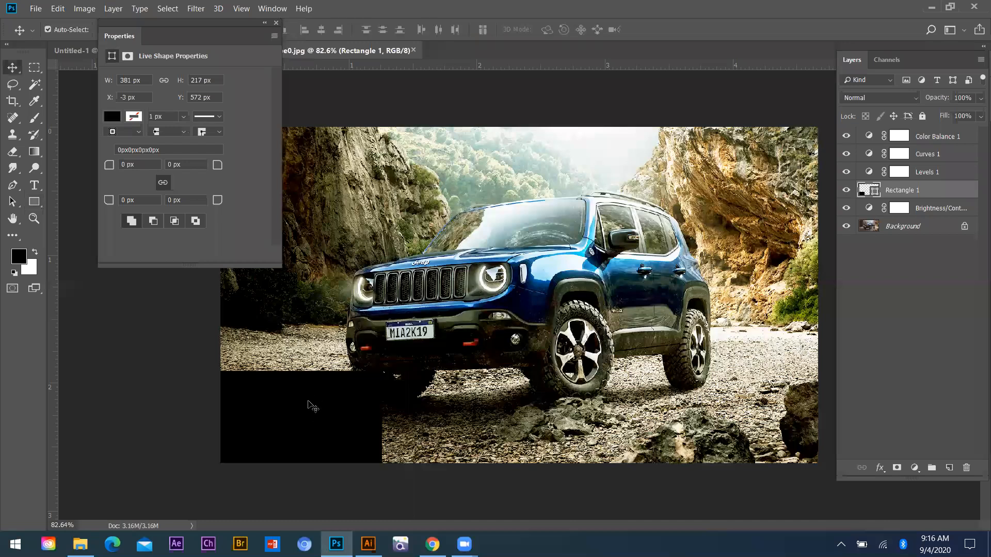
key(v)
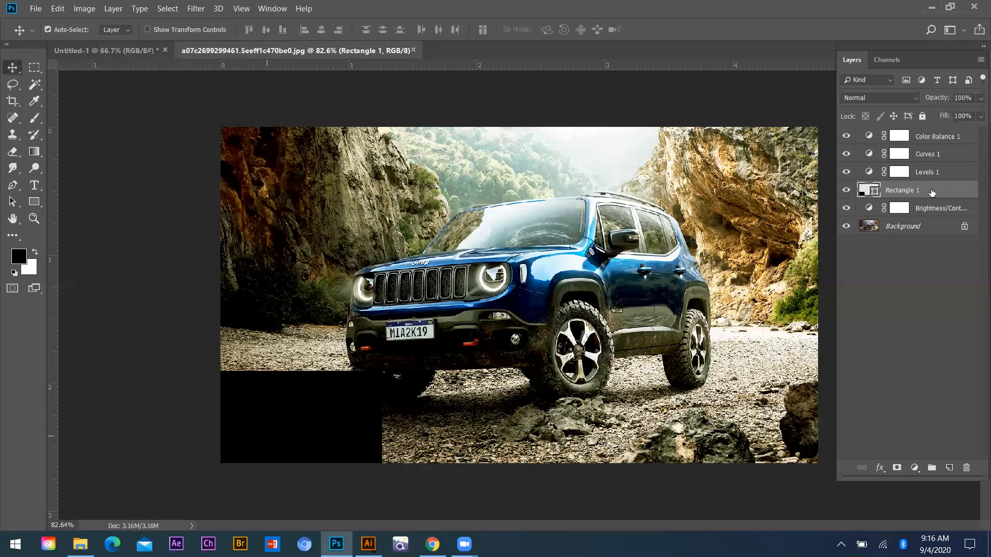
Stretch the black rectangle upward to about 210% of its height with Free Transform
key(ctrl)
key(ctrl+t)
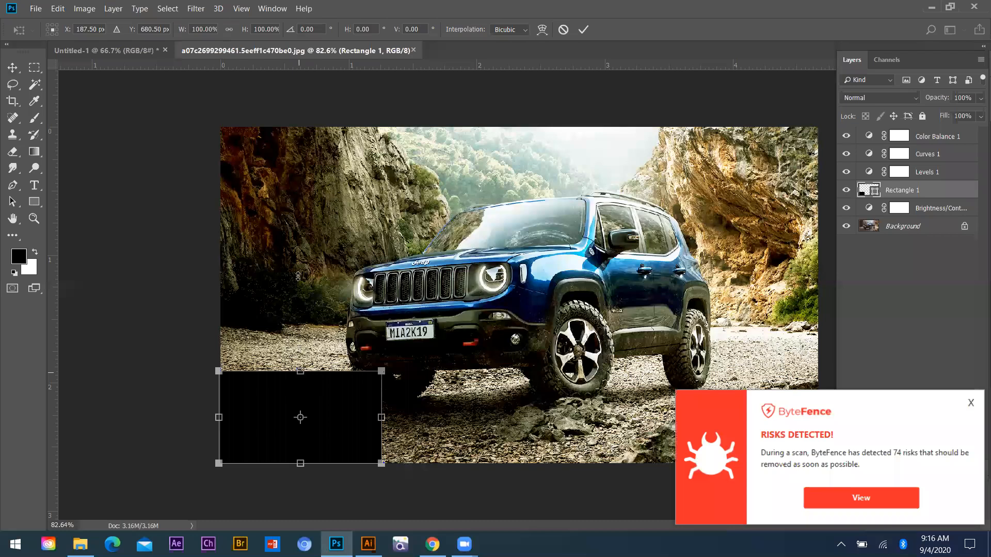
drag(306, 310, 300, 269)
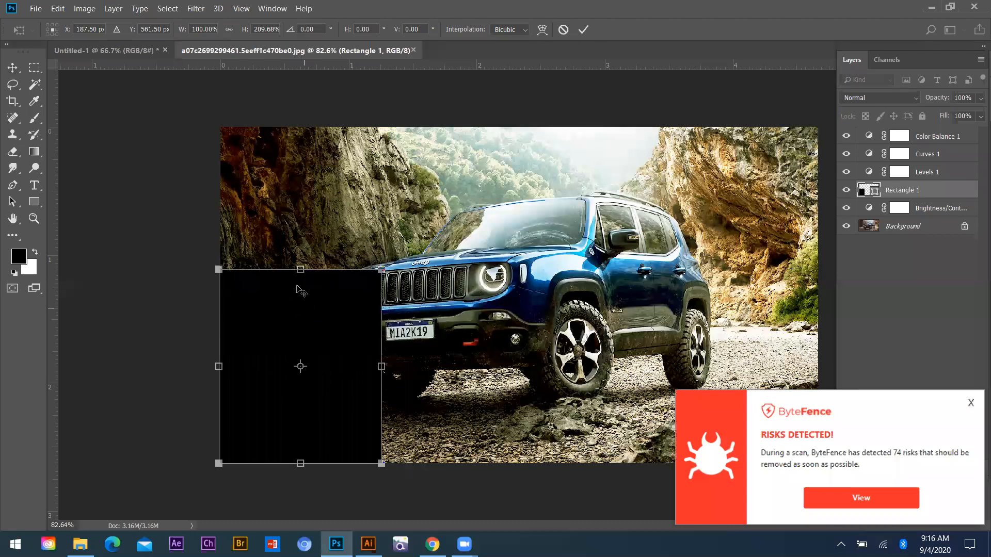
key(Return)
Set the black rectangle layer's opacity to 51%
drag(981, 98, 945, 117)
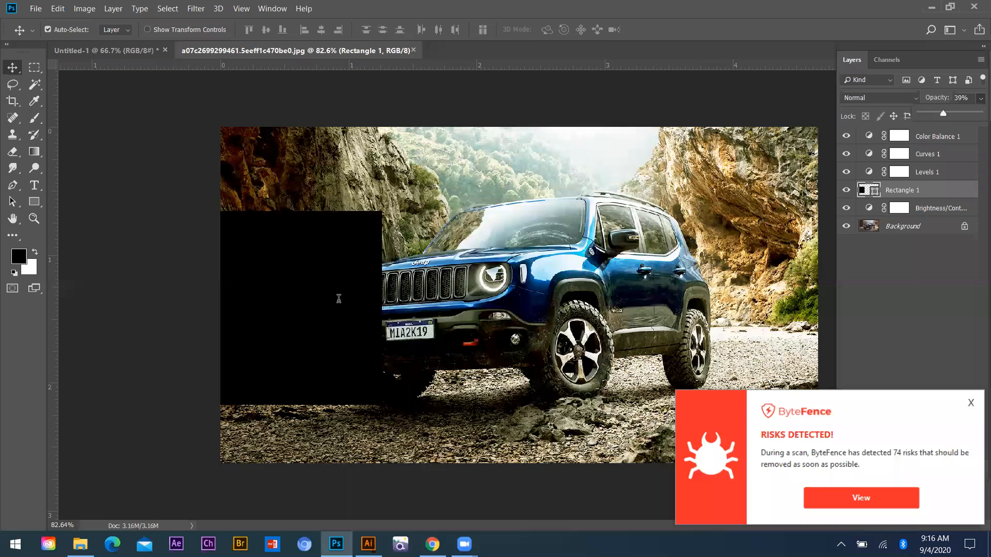
key(5)
key(1)
Add the title JEEP as white text near the upper edge of the black rectangle
click(323, 295)
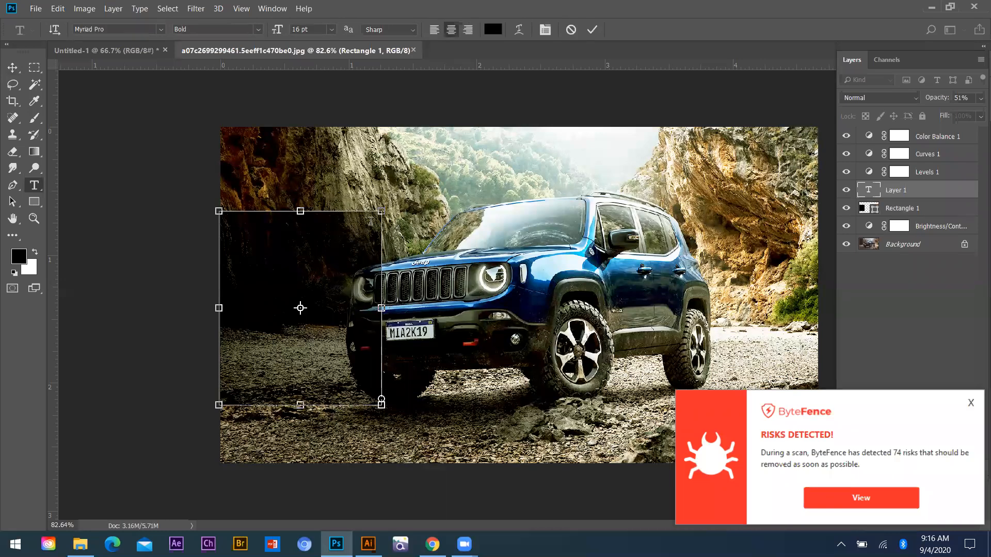
drag(361, 228, 251, 228)
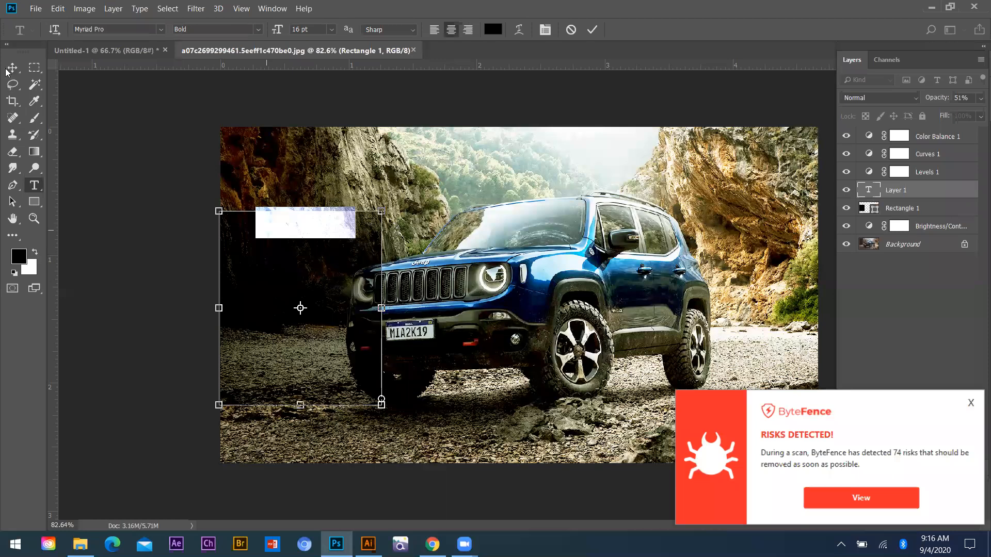
key(ctrl+BackSpace)
key(ctrl+Return)
key(v)
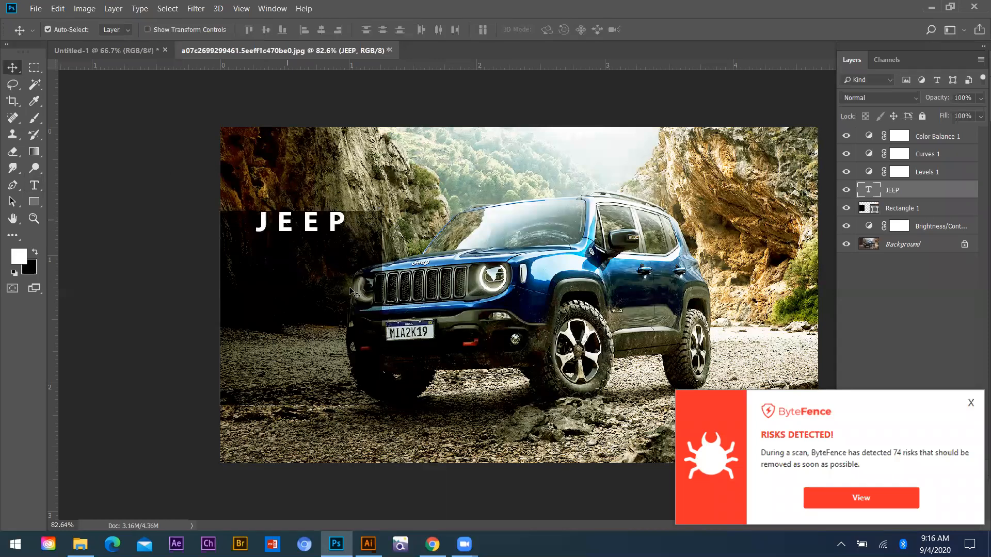
Draw a paragraph text box below the JEEP title, within the black rectangle's width
click(34, 185)
click(364, 382)
drag(364, 382, 369, 396)
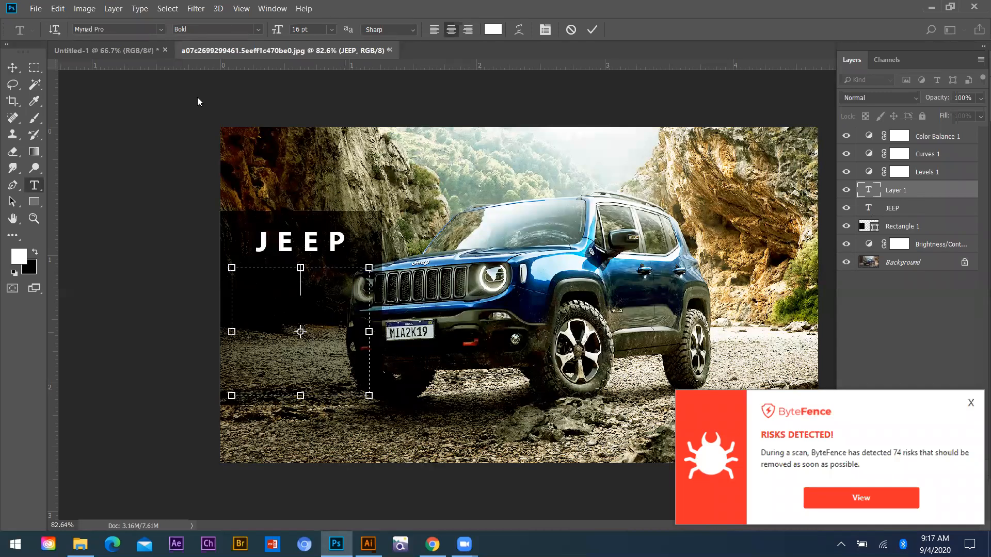
Switch to Chrome, open Google in a new tab and search for "about car"
key(alt+Tab)
key(ctrl+t)
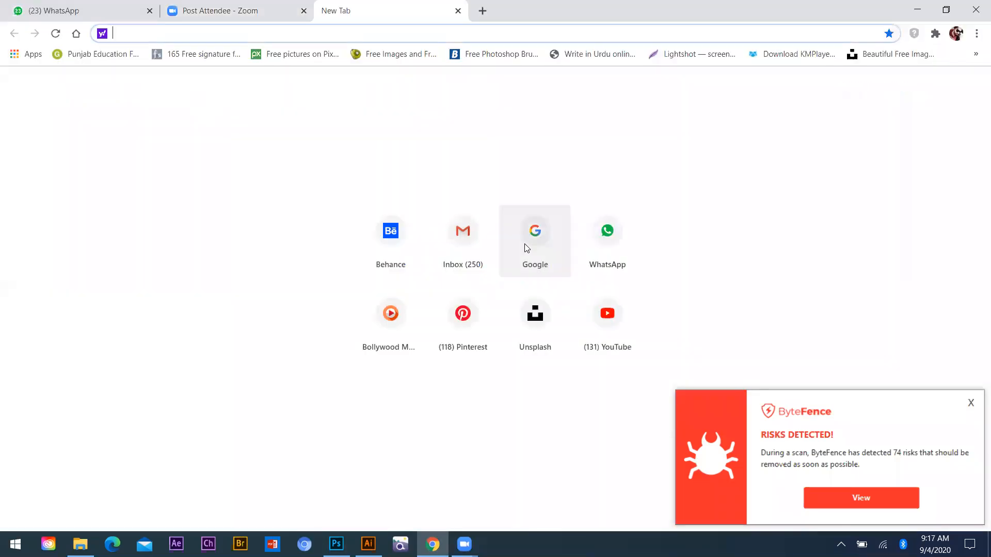
text(google.com)
key(Return)
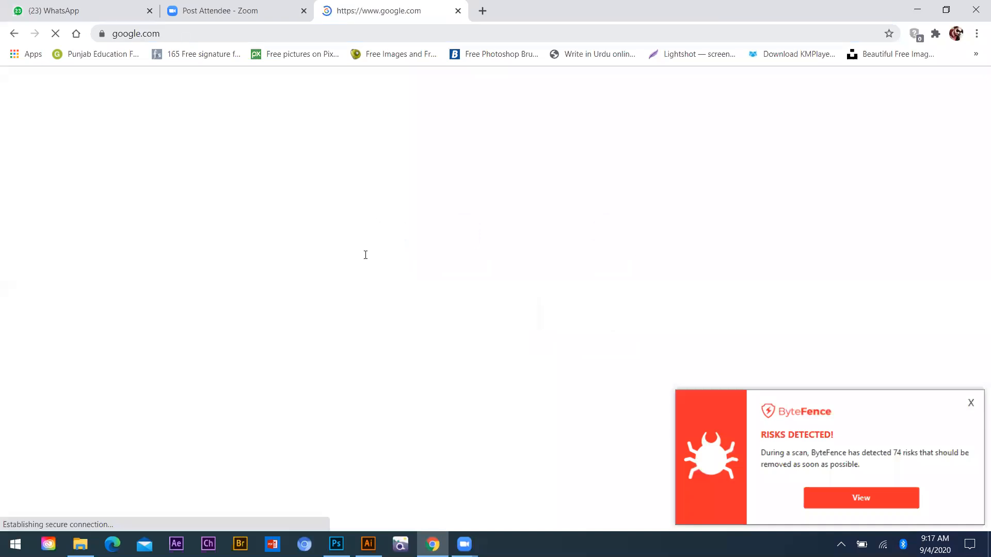
click(367, 258)
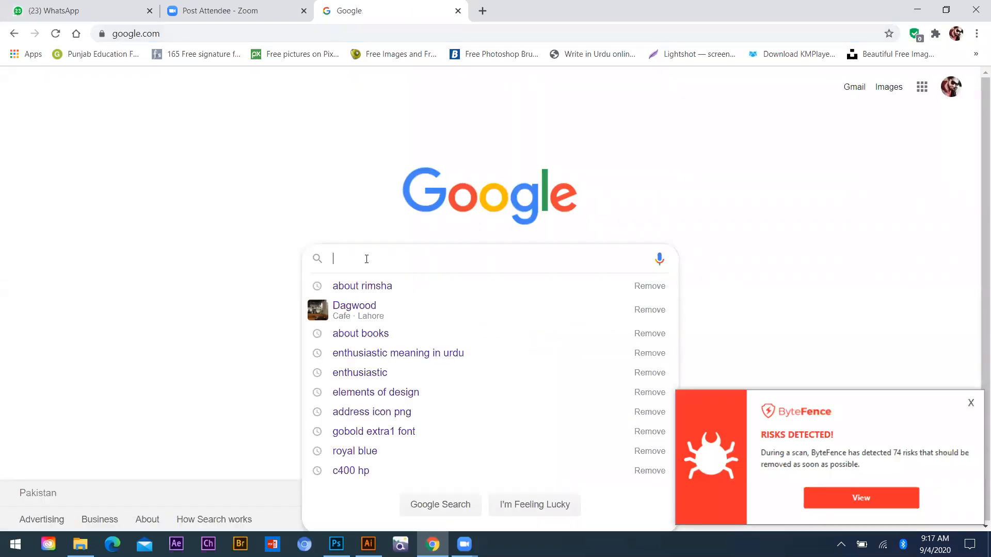
text(about cae)
key(BackSpace)
text(r)
key(Return)
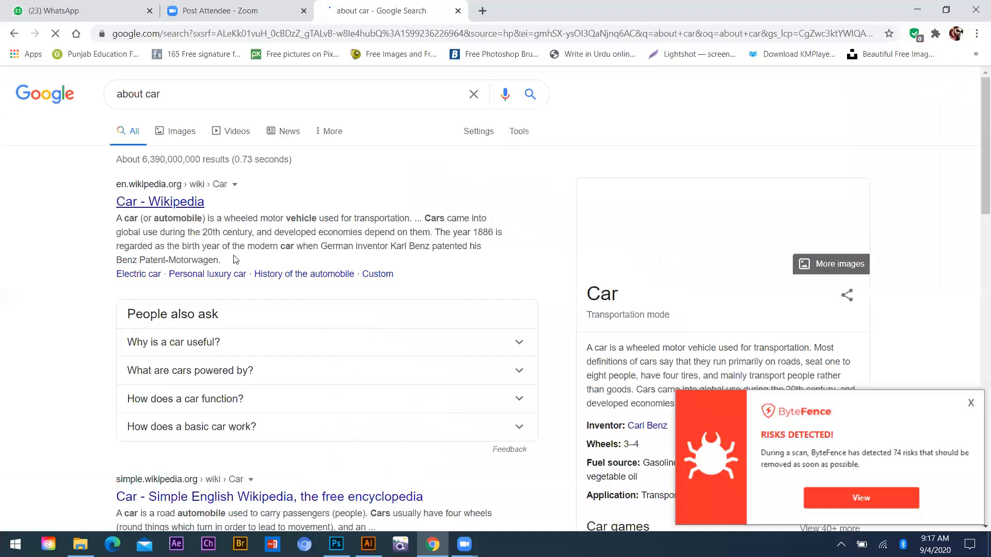
Copy the Wikipedia car description from the search results and paste it into the paragraph text box in Photoshop
drag(117, 217, 240, 275)
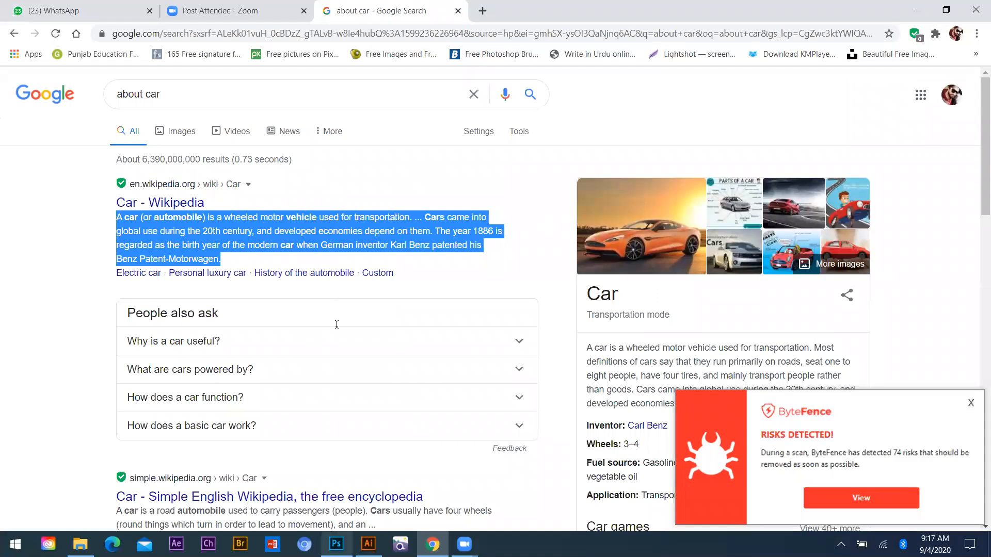
key(alt+Tab)
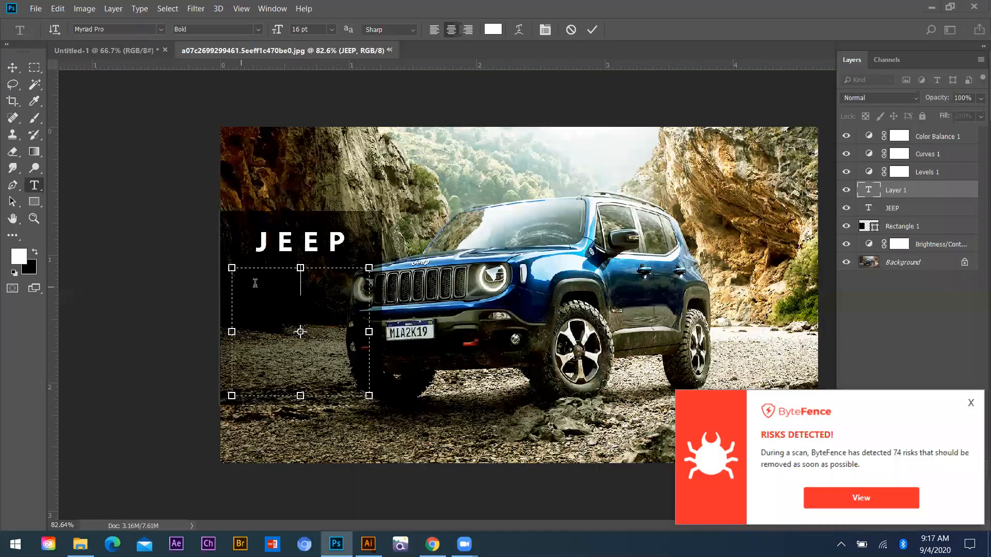
key(ctrl+v)
Reduce the pasted paragraph's font size to 6 pt and tighten its line and letter spacing so it fits the text box
key(ctrl+a)
key(ctrl+alt+shift+comma)
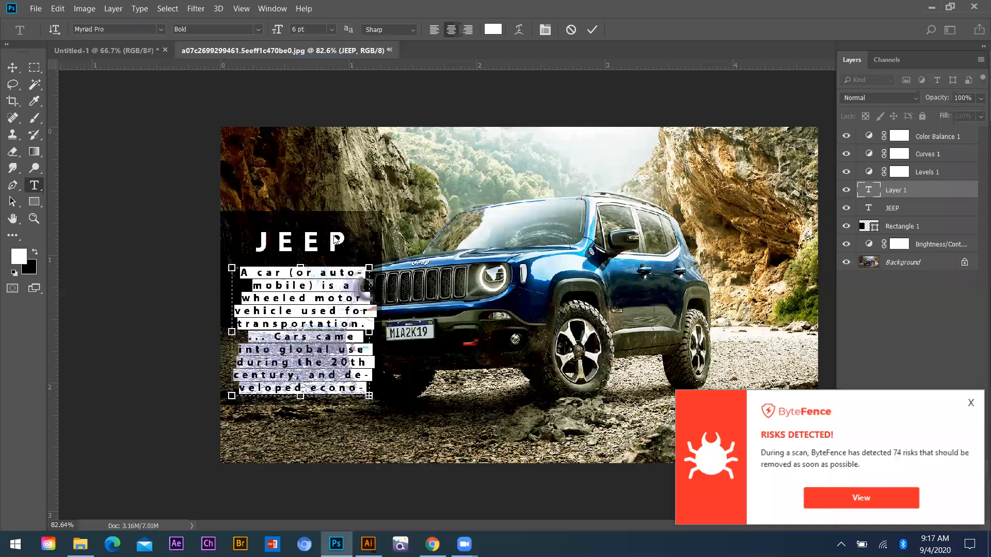
key(alt+Up)
key(alt+Up)
key(alt+Up)
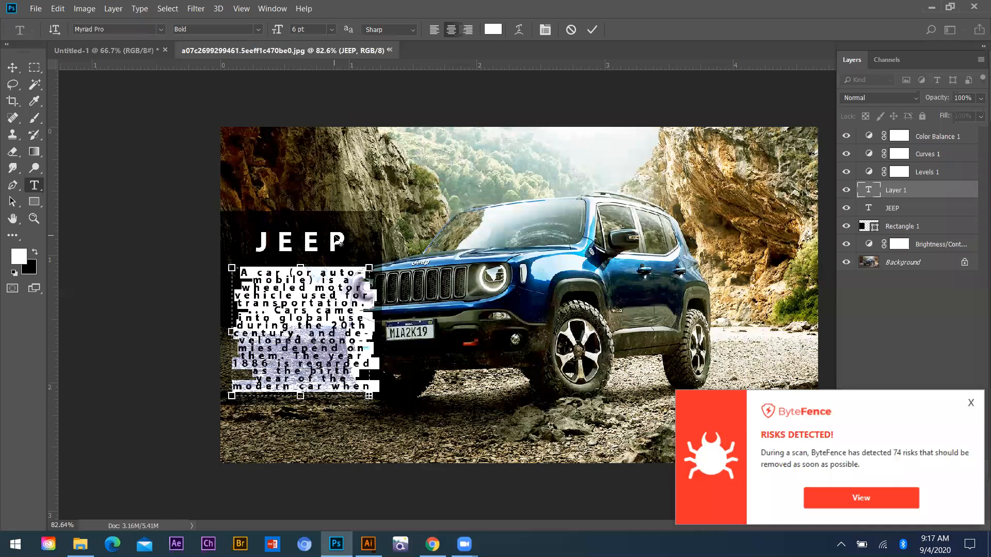
key(alt+Up)
key(alt+Up)
key(alt+Up)
key(alt+Up)
key(alt+Up)
key(alt+Up)
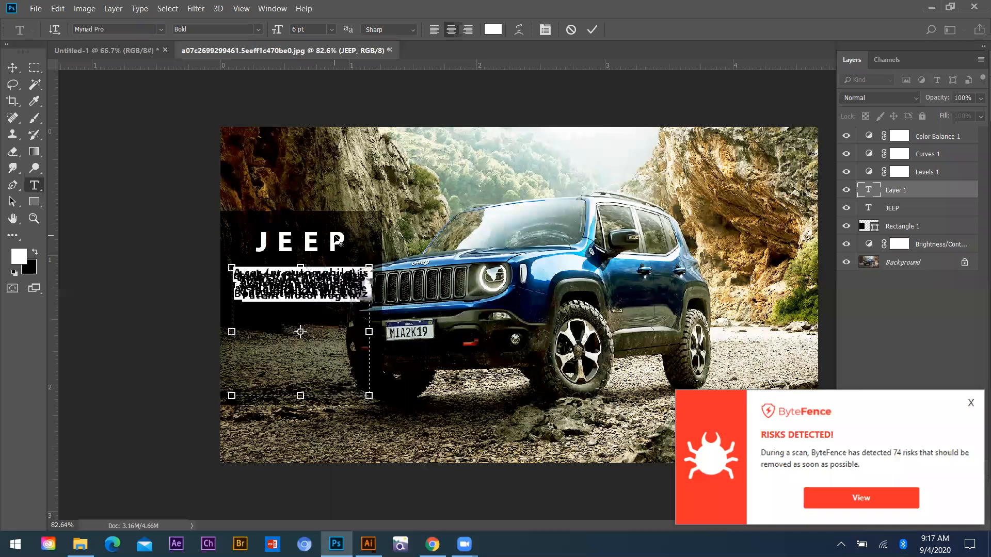
key(alt+Down)
key(alt+Down)
key(alt+Down)
key(alt+Down)
key(alt+Down)
key(alt+Down)
key(alt+Down)
key(alt+Down)
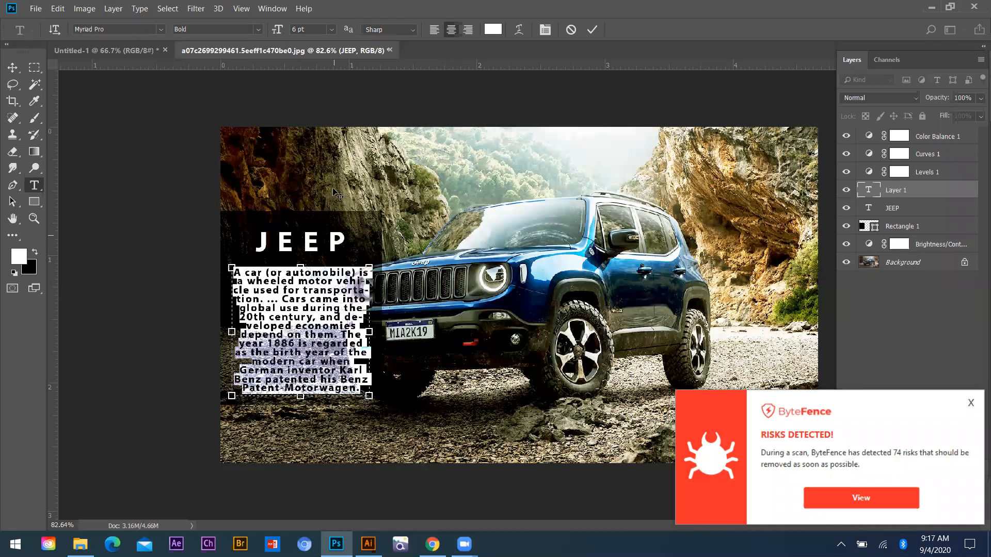
Set the paragraph's font size to 5 pt and commit the text
click(273, 32)
text(5)
key(Return)
key(ctrl)
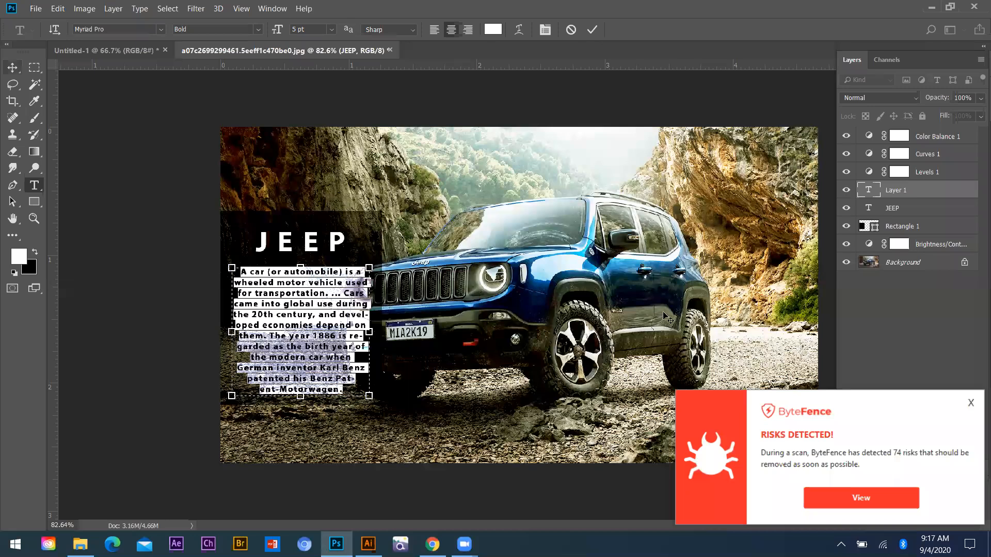
key(ctrl+Return)
Select the black rectangle, JEEP title and paragraph together and shift them slightly to the right
scroll(723, 321, down, 2)
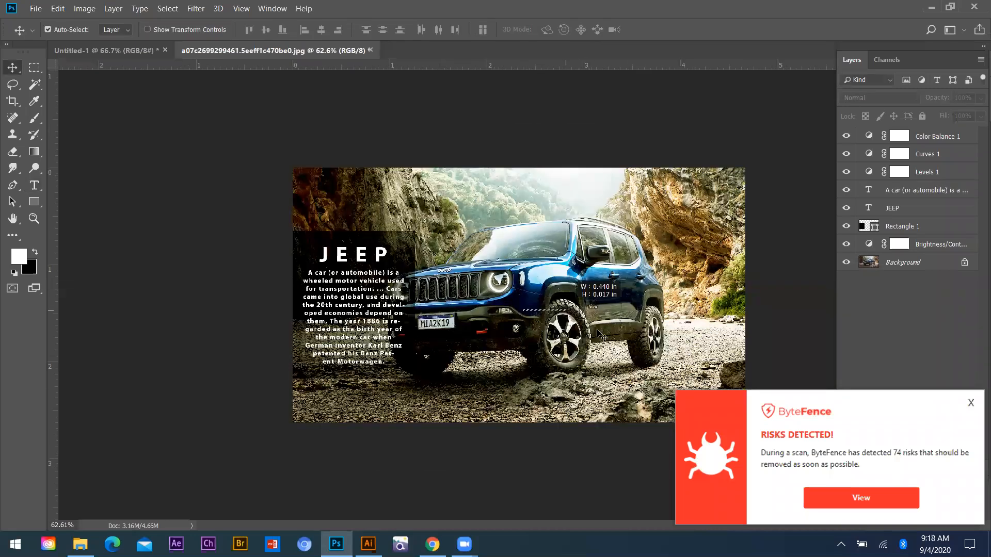
drag(269, 222, 361, 343)
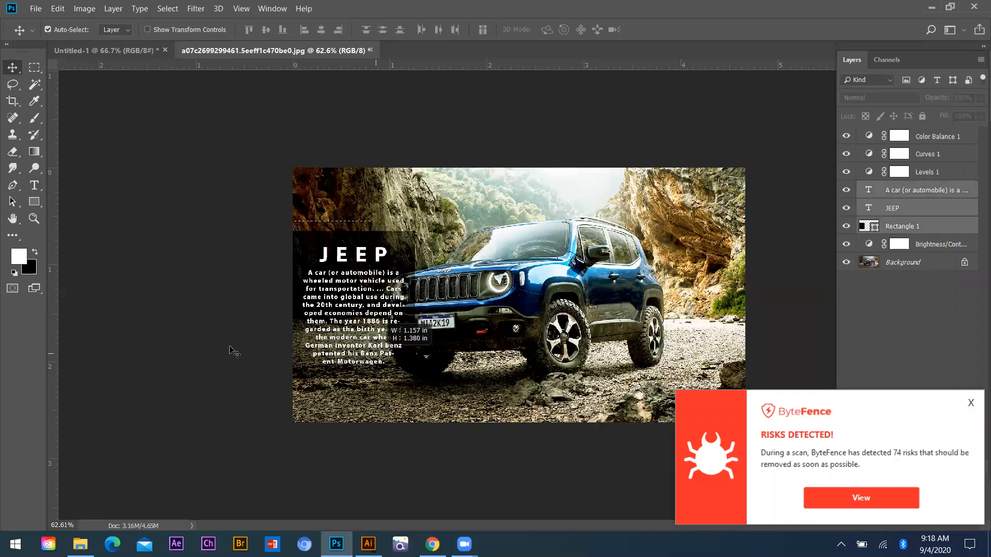
drag(400, 254, 415, 250)
Increase the opacity of the black rectangle layer alone, and deselect it to review the finished layout
click(927, 226)
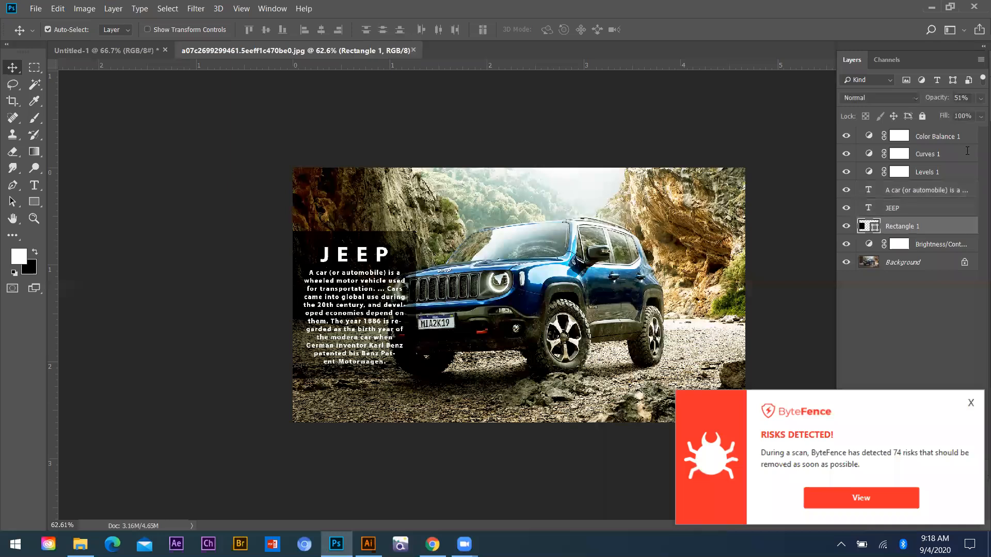
drag(945, 112, 954, 112)
click(211, 272)
click(660, 292)
scroll(219, 210, down, 1)
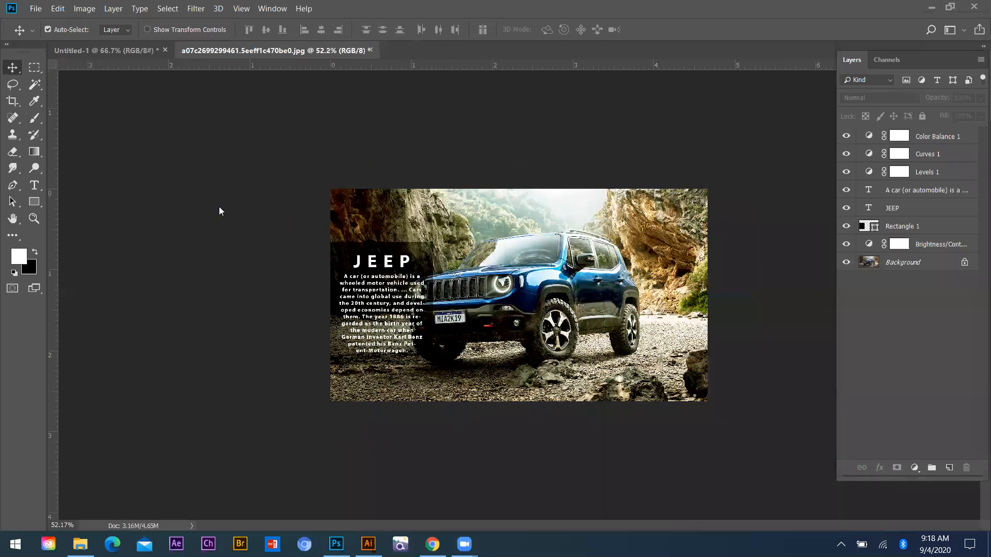
scroll(197, 77, up, 1)
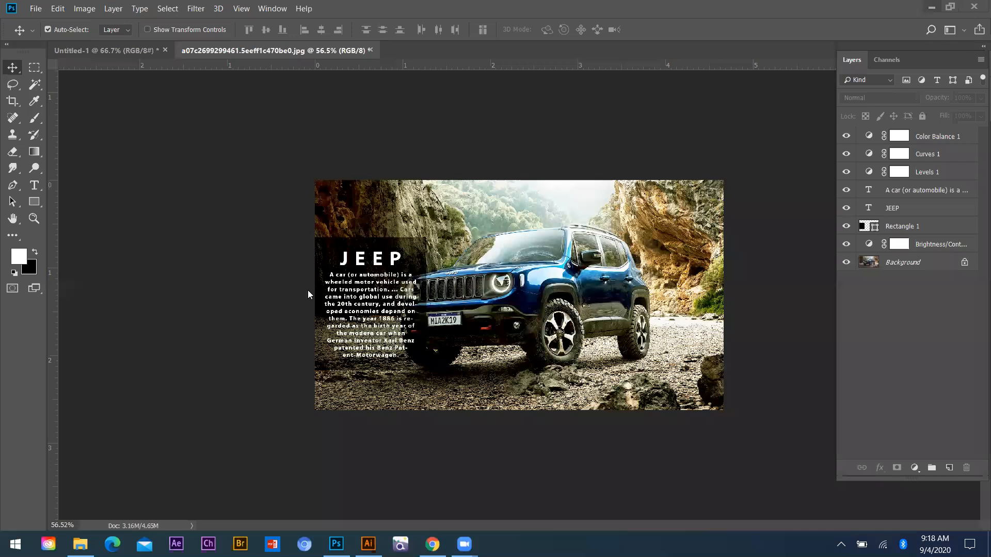
Open some-people-never-grow-out-of-acne-1505248686.jpg from the desktop's Class references folder in Photoshop and unlock its background layer
key(alt+Tab)
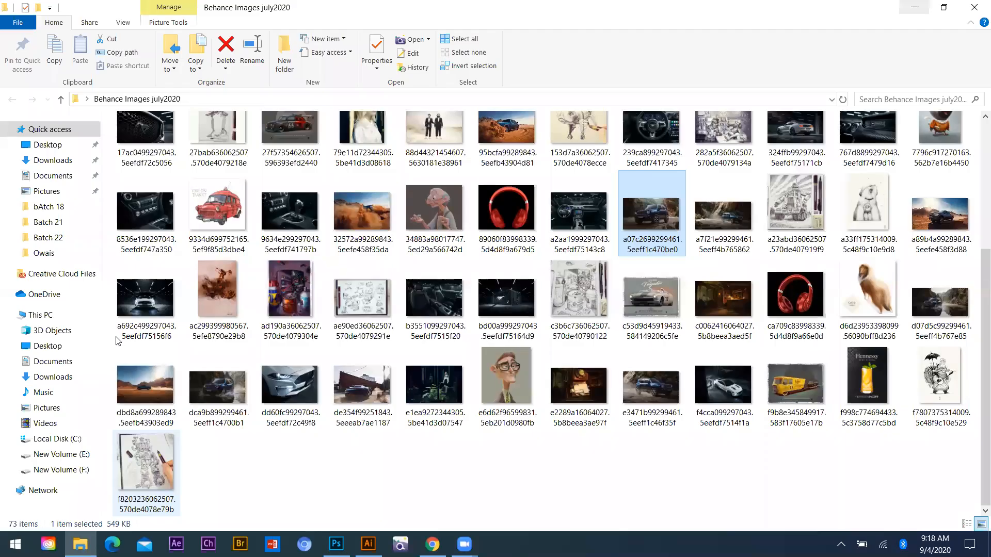
double_click(116, 337)
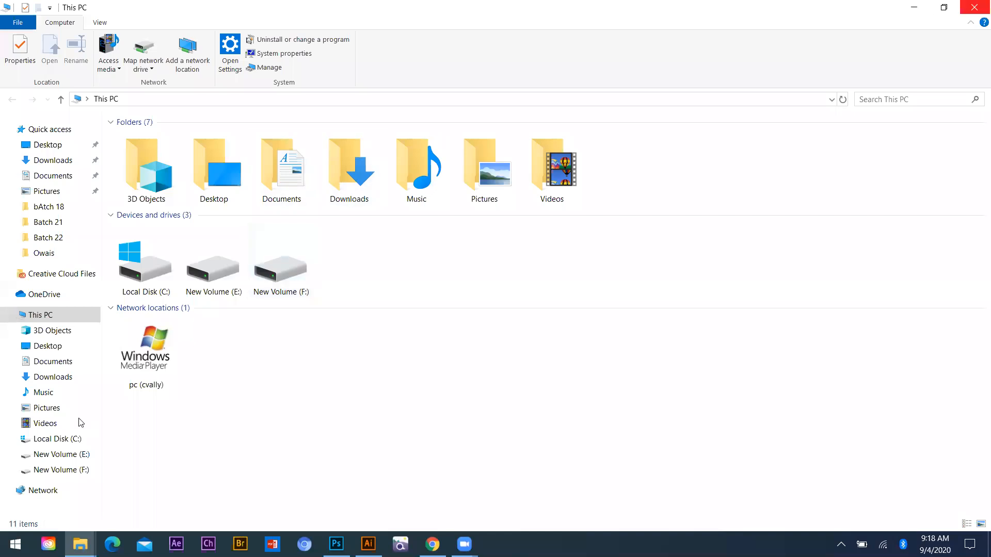
key(super+d)
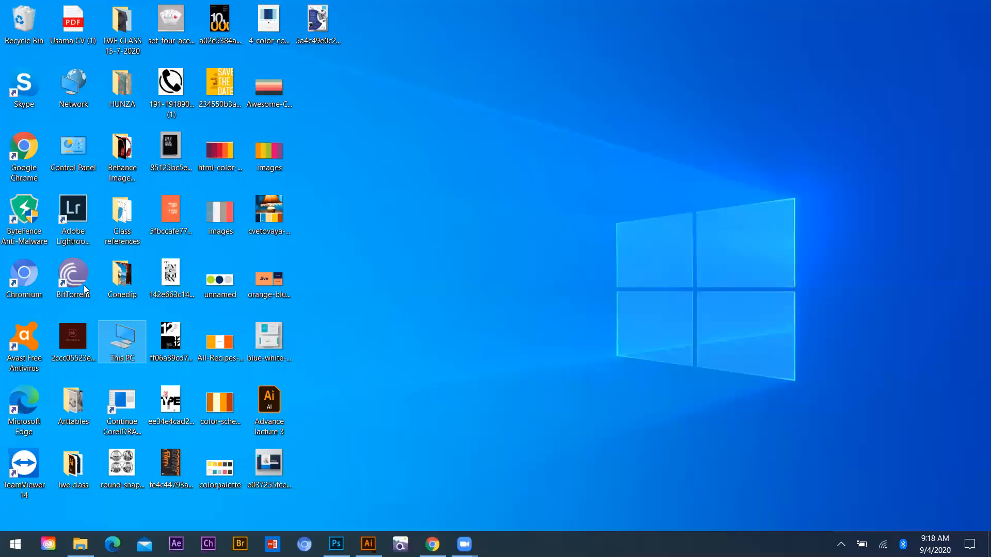
click(129, 229)
key(Return)
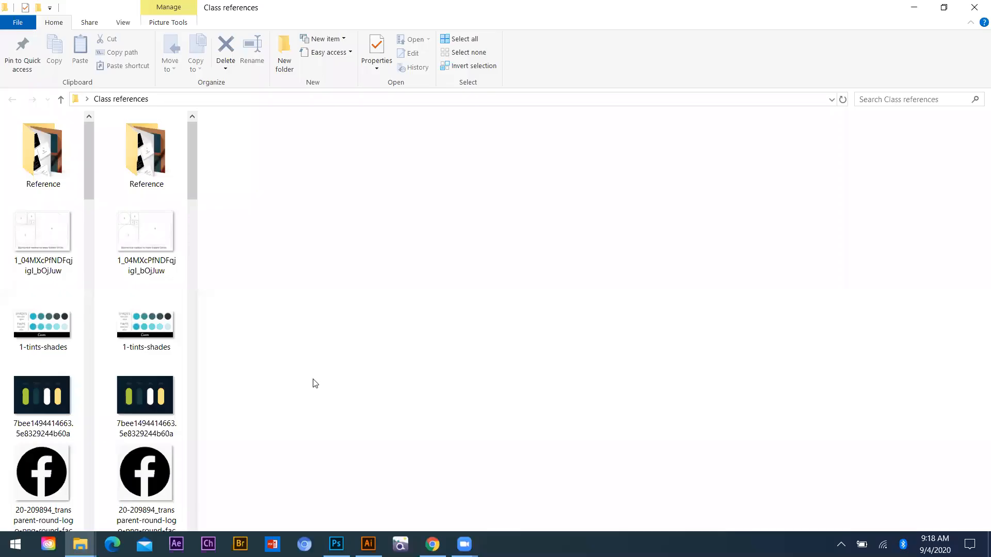
drag(293, 382, 340, 546)
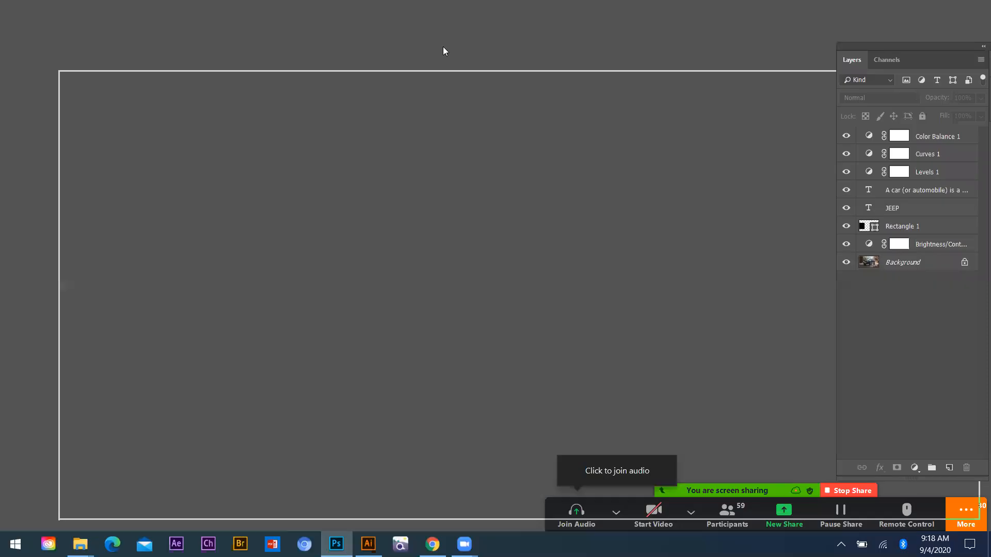
drag(443, 50, 868, 155)
scroll(480, 299, up, 2)
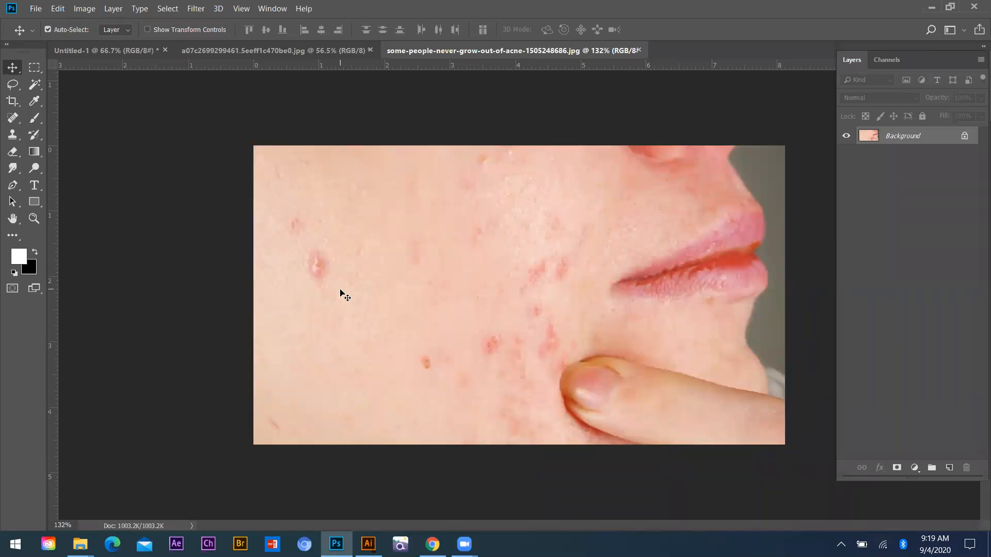
click(965, 137)
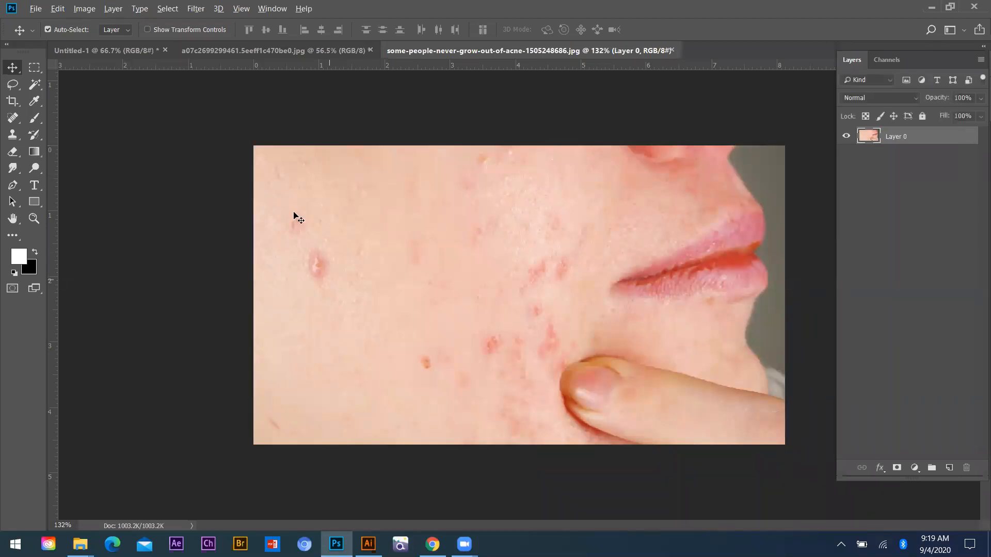
Set up the Clone Stamp tool with an 80 px brush and 72% flow
scroll(298, 216, up, 2)
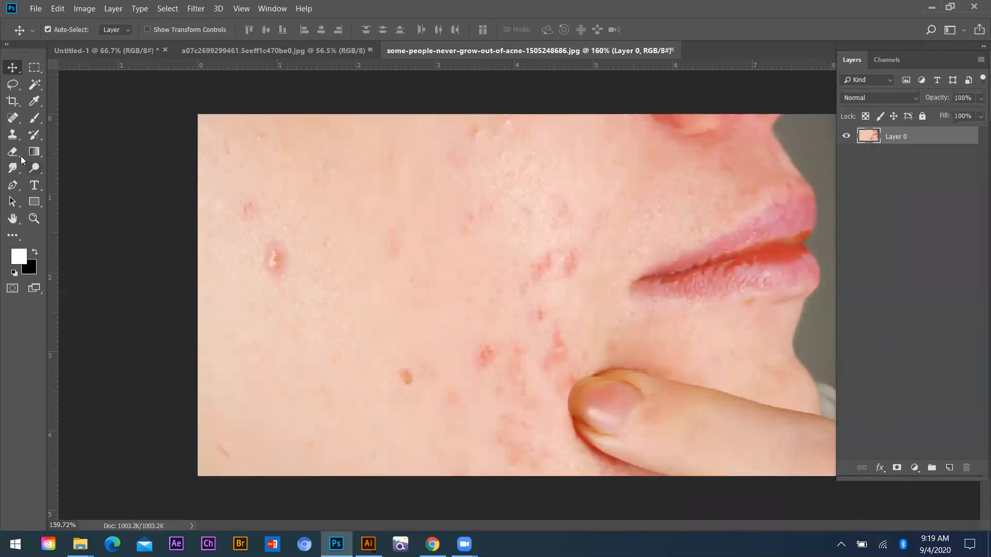
click(13, 135)
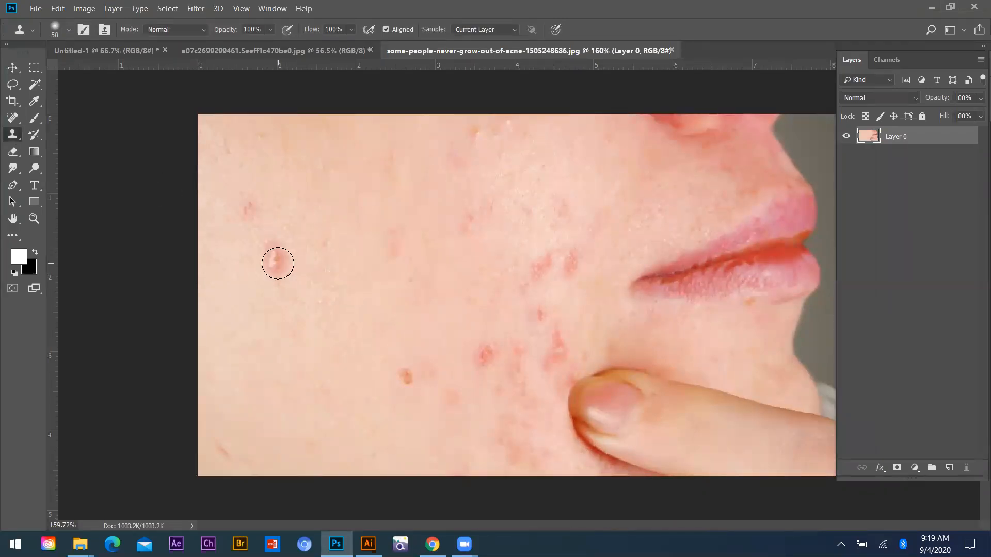
key(bracketright)
key(bracketright)
key(bracketright)
click(351, 30)
click(348, 43)
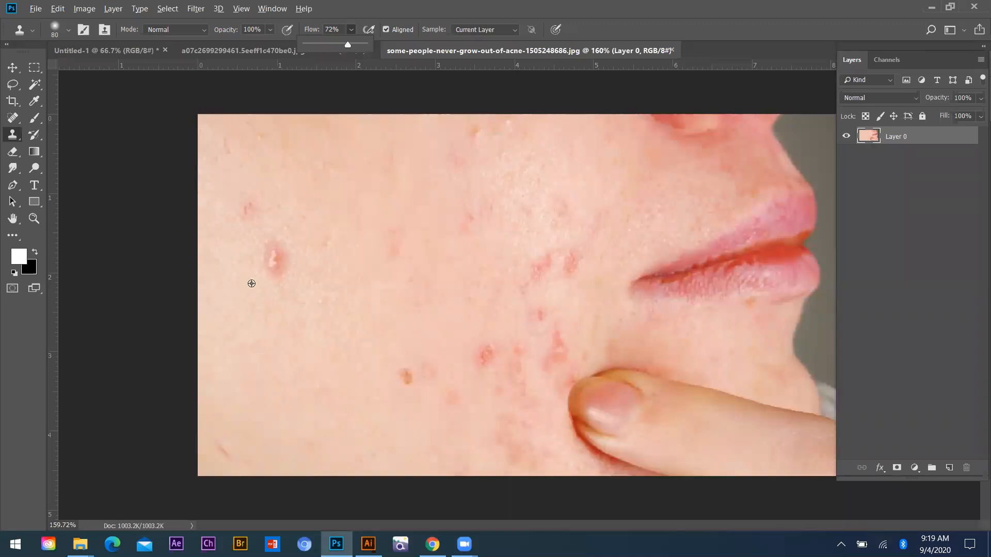
Clone clean skin over the large pimple and the small red spot above it on the outer cheek
alt+click(242, 291)
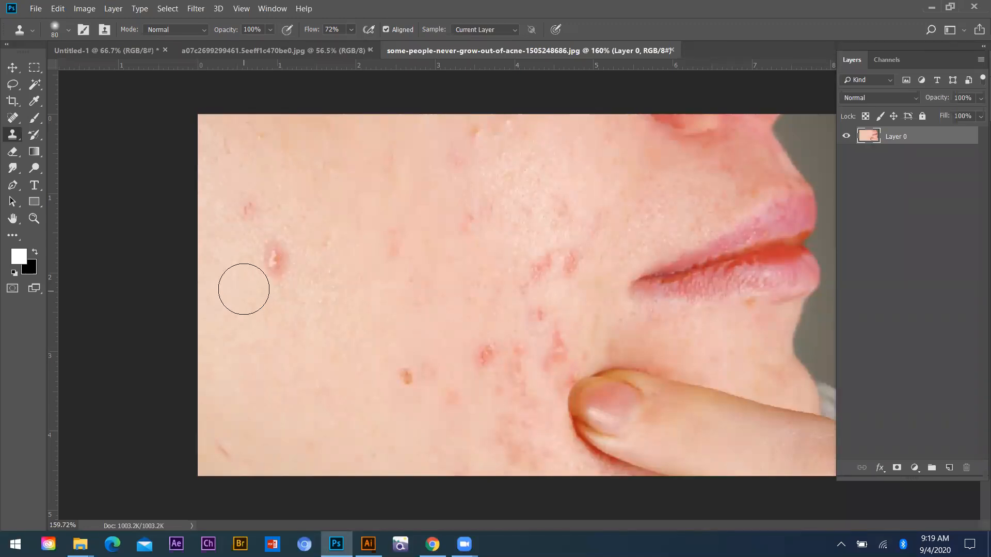
click(274, 259)
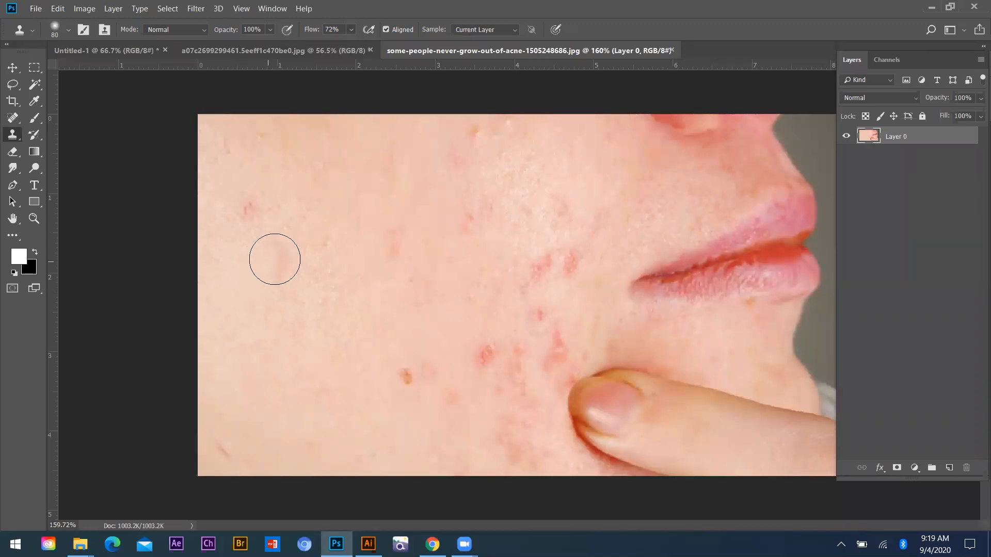
click(274, 259)
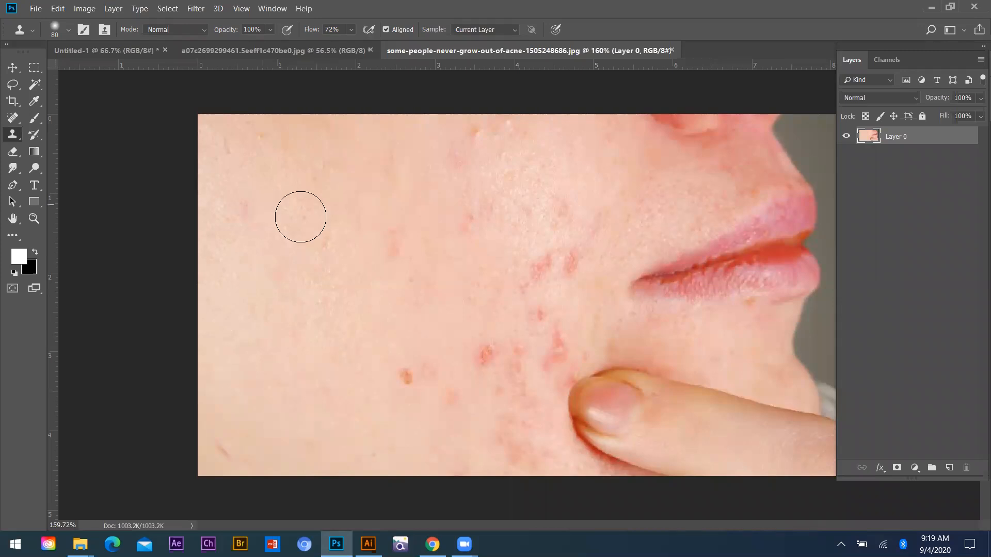
alt+click(285, 191)
click(248, 211)
Clone nearby clean skin over the faint mark, the brown spot and the red blemishes in the middle of the cheek
alt+click(377, 220)
click(393, 246)
click(406, 378)
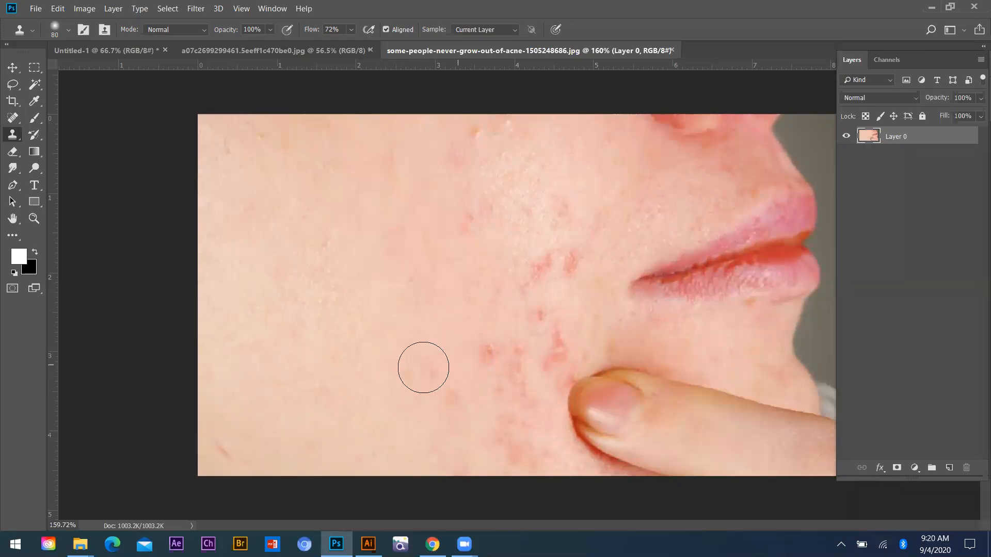
alt+click(402, 363)
click(405, 377)
click(447, 399)
click(484, 357)
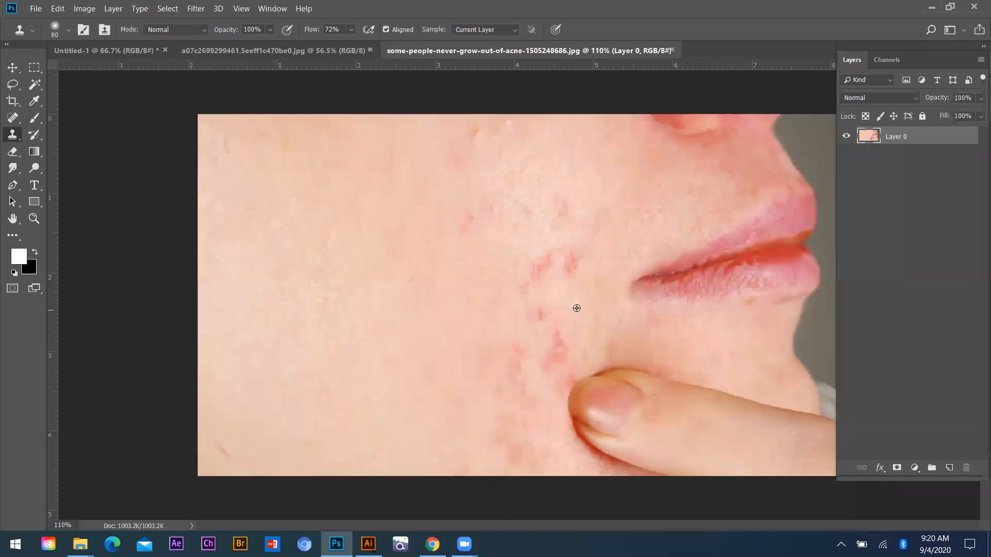
Reduce the clone brush to 50 px and retouch the uneven skin above the corner of the mouth
scroll(544, 184, up, 4)
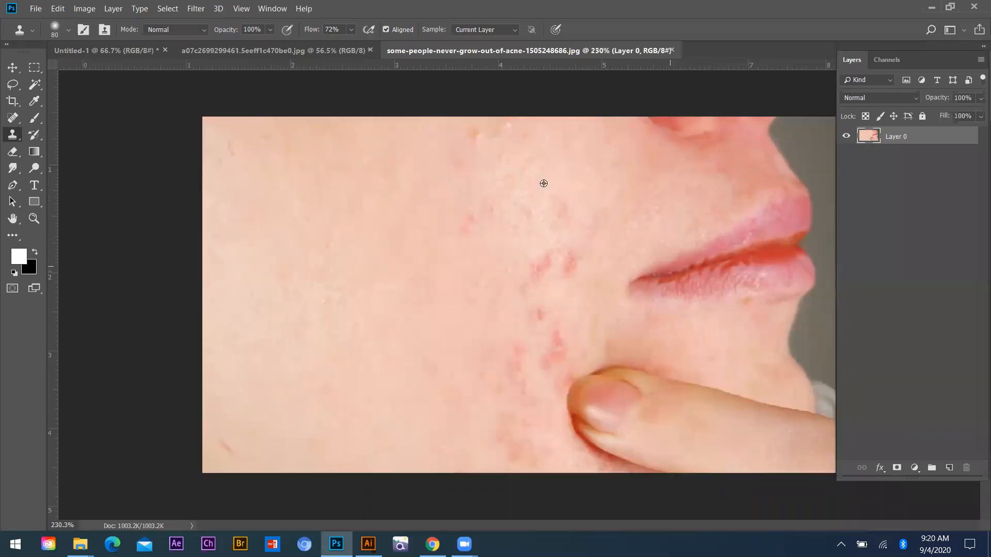
scroll(584, 163, down, 2)
key(bracketleft)
key(bracketleft)
key(bracketleft)
alt+click(584, 202)
mouse_move(571, 194)
mouse_down()
mouse_move(563, 188)
mouse_move(563, 215)
mouse_move(571, 199)
mouse_move(611, 217)
mouse_up()
alt+click(581, 175)
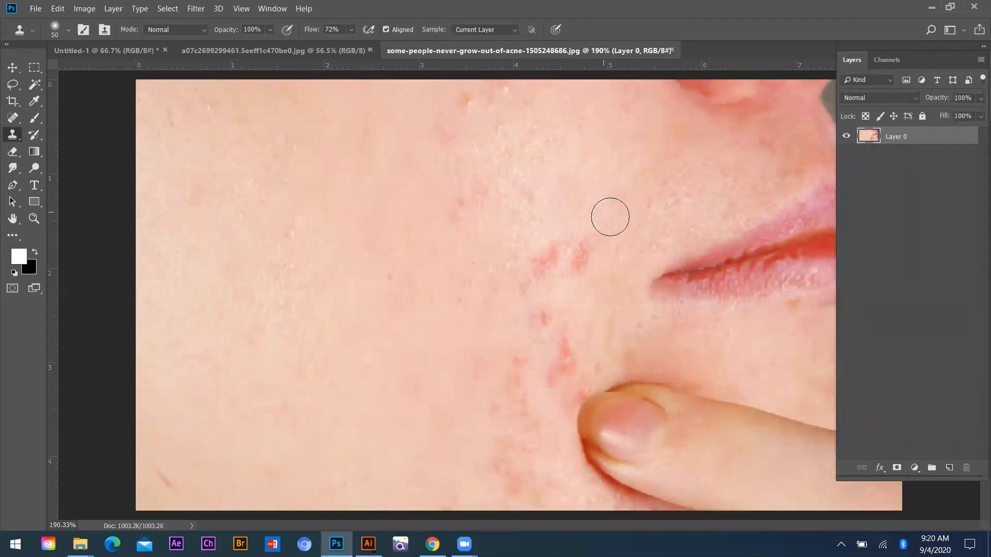
Clone smooth skin over the pair of red patches beside the corner of the mouth
alt+click(491, 235)
mouse_move(580, 255)
mouse_down()
mouse_move(580, 210)
mouse_move(535, 272)
mouse_up()
alt+click(580, 211)
click(521, 292)
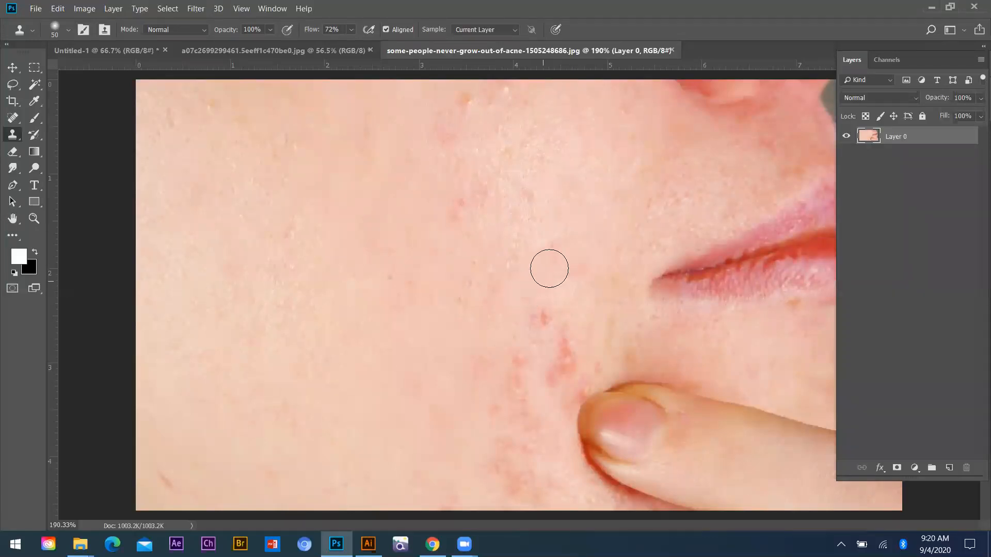
Clone clean skin over the remaining red spots just above the fingertip and review the whole retouched photo
alt+click(515, 164)
click(516, 364)
alt+click(474, 392)
click(517, 387)
alt+click(575, 310)
click(568, 347)
click(550, 376)
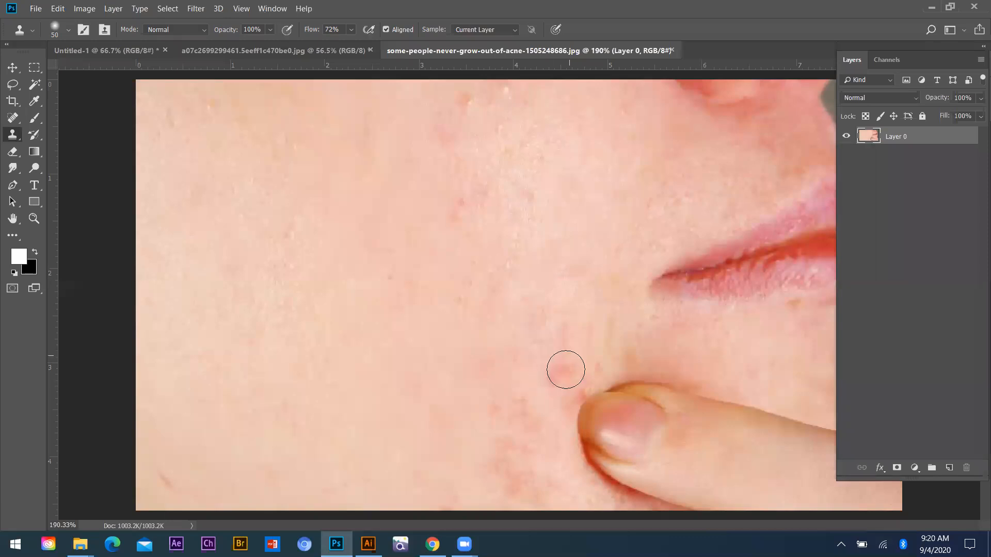
scroll(281, 293, down, 1)
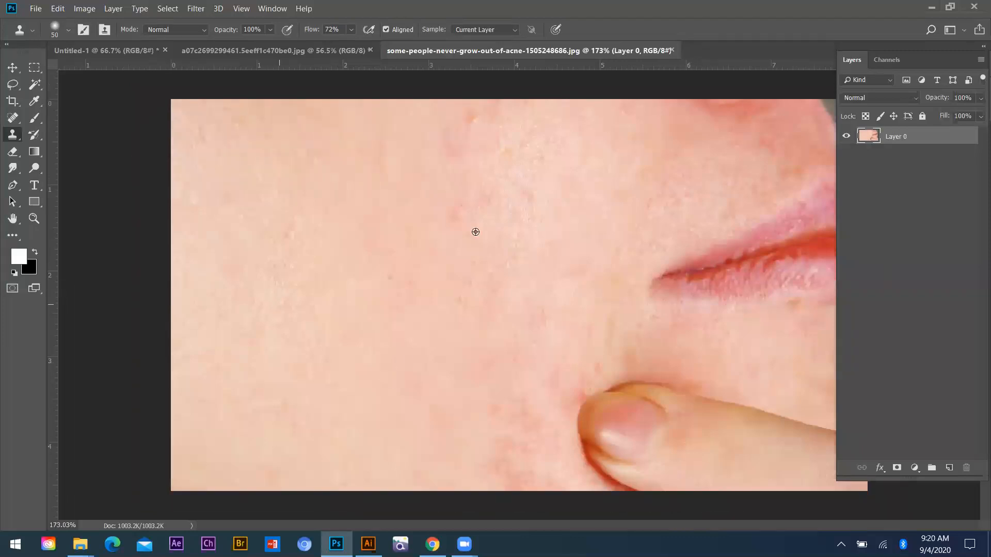
scroll(511, 250, down, 4)
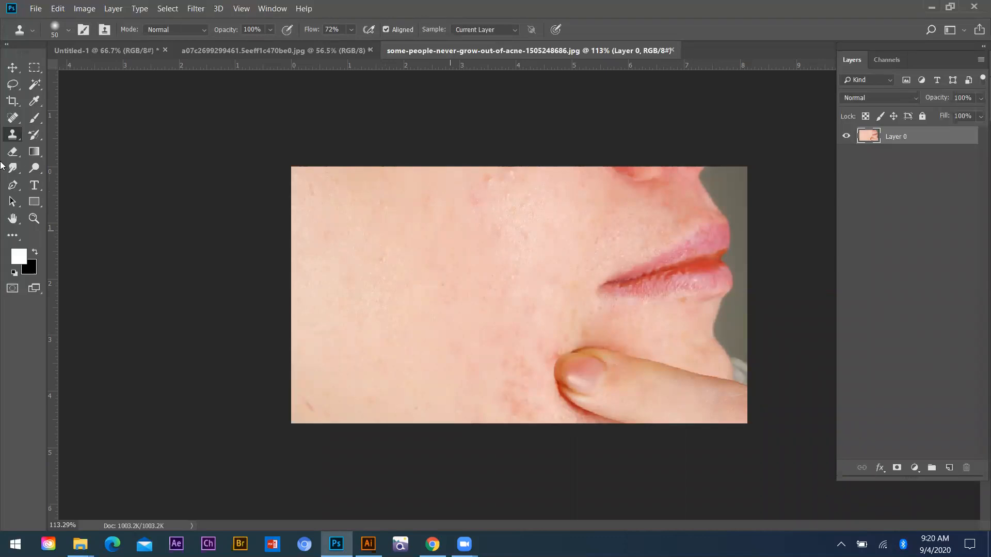
Draw a white rectangle about 269 × 165 px over the lower cheek and set its layer opacity to 73%
key(u)
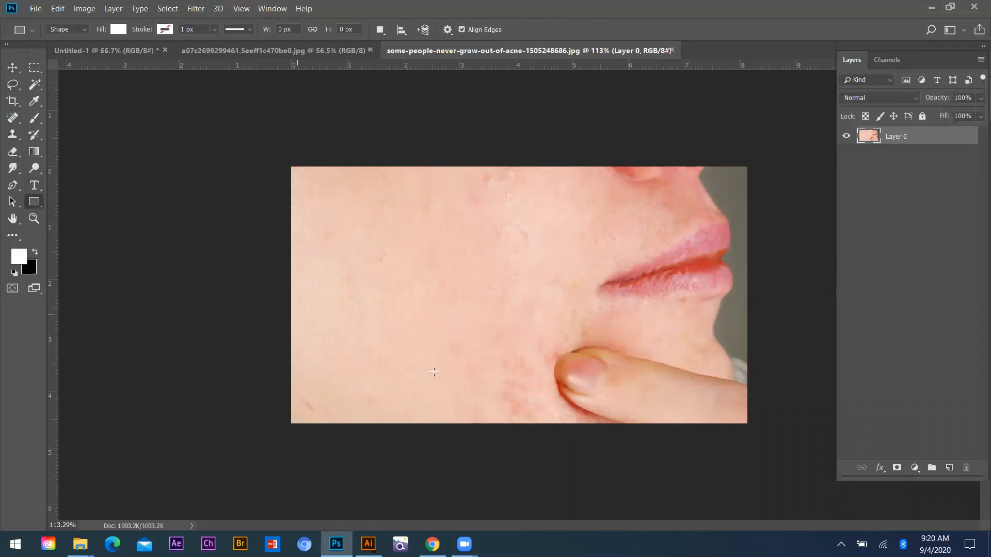
drag(293, 306, 450, 403)
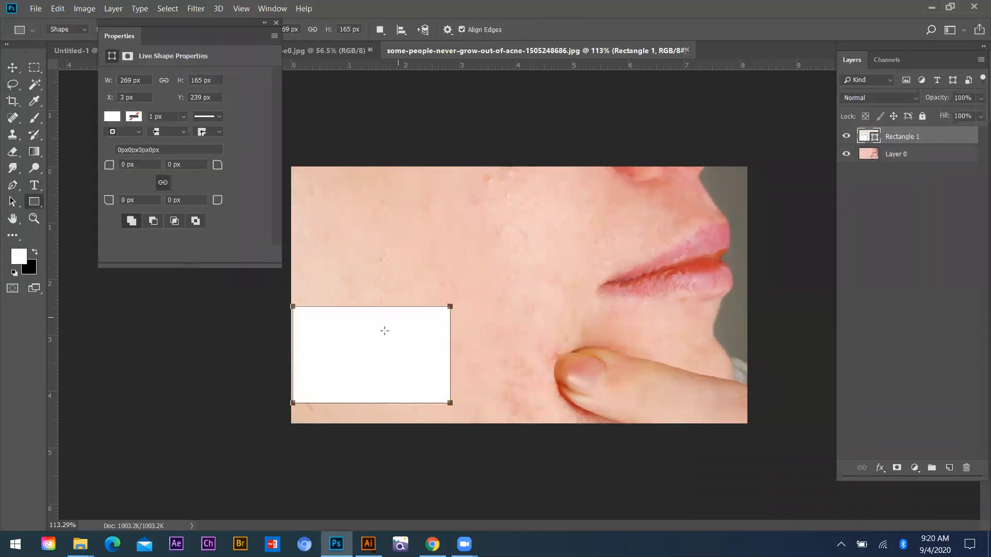
click(12, 67)
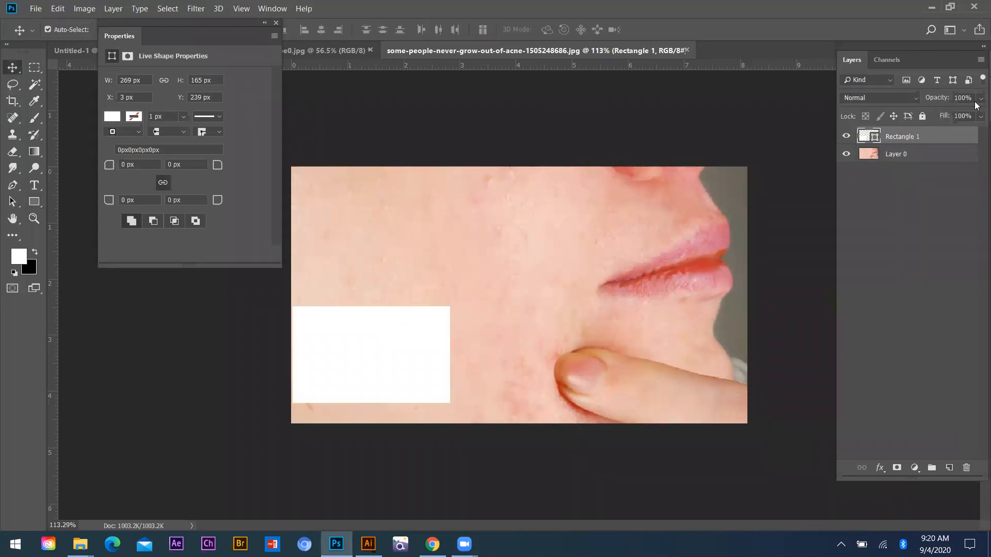
click(980, 99)
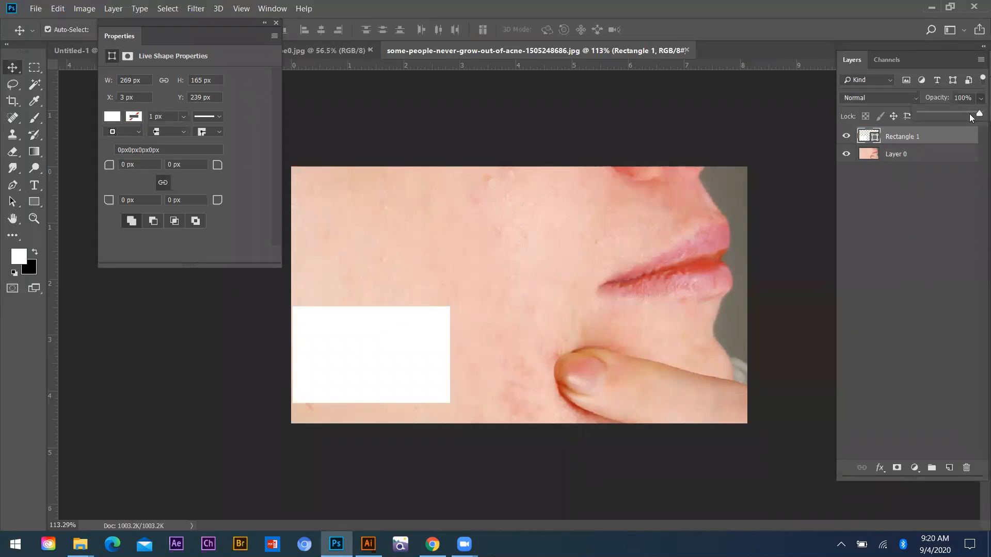
text(73)
key(Return)
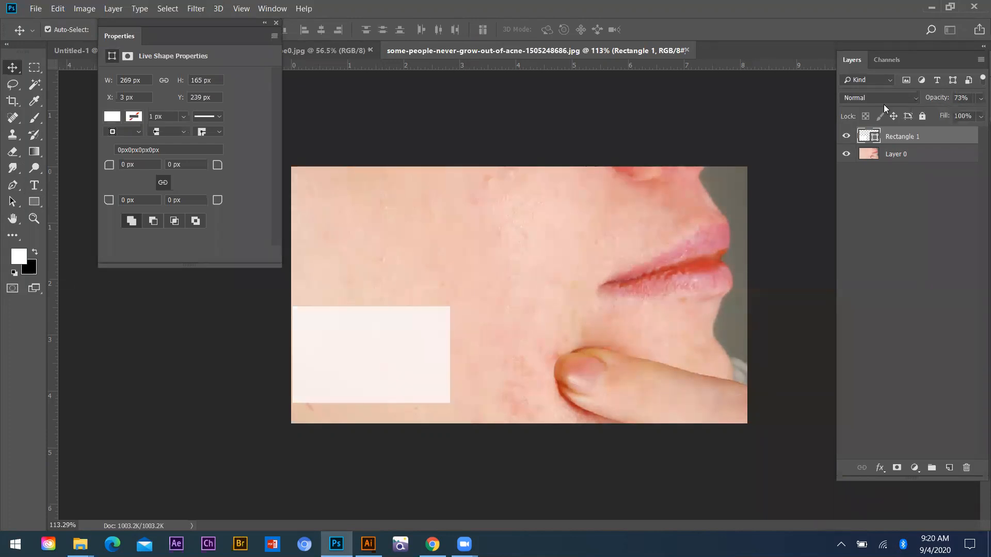
click(451, 408)
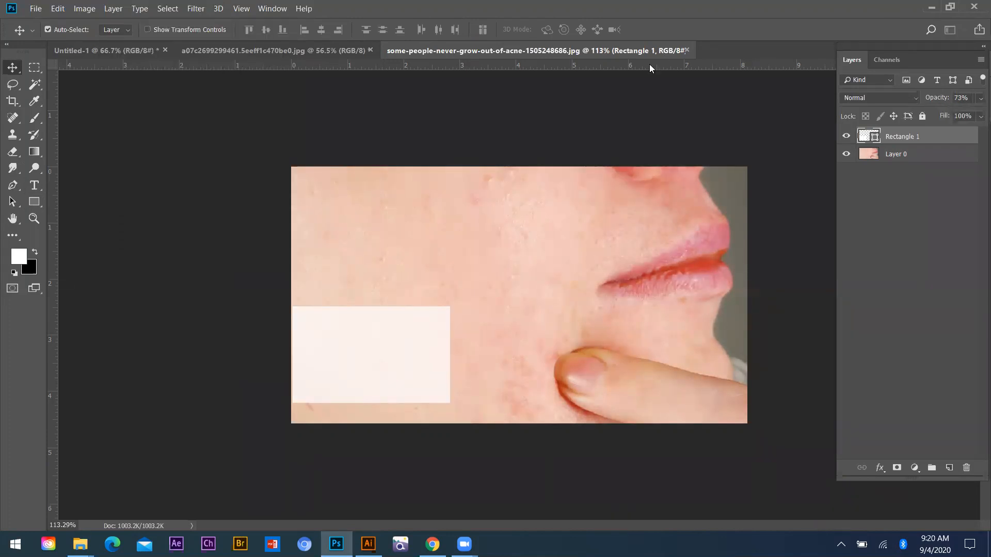
Return to the Jeep document, switch to Chrome and bring up Yahoo image results for unsplash.com
click(289, 51)
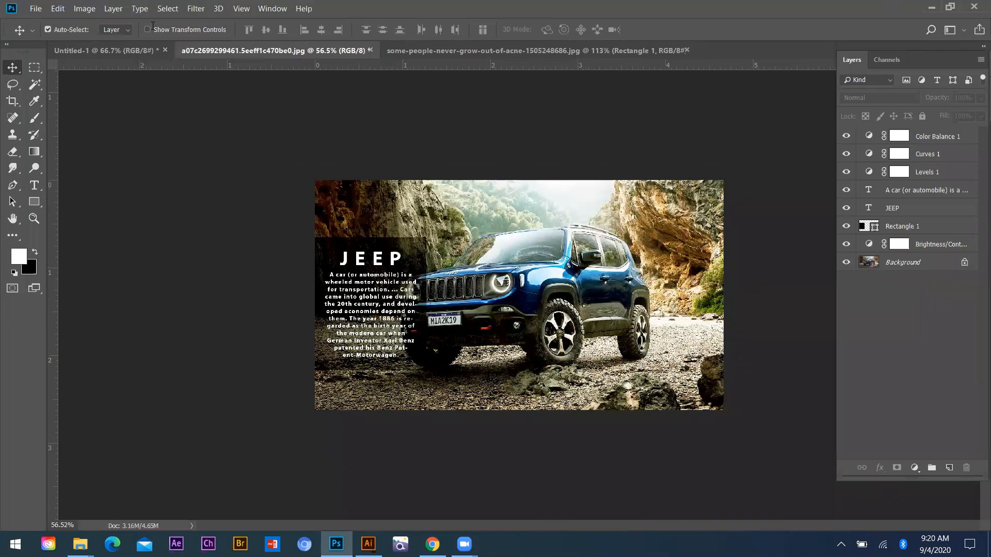
key(alt+Tab)
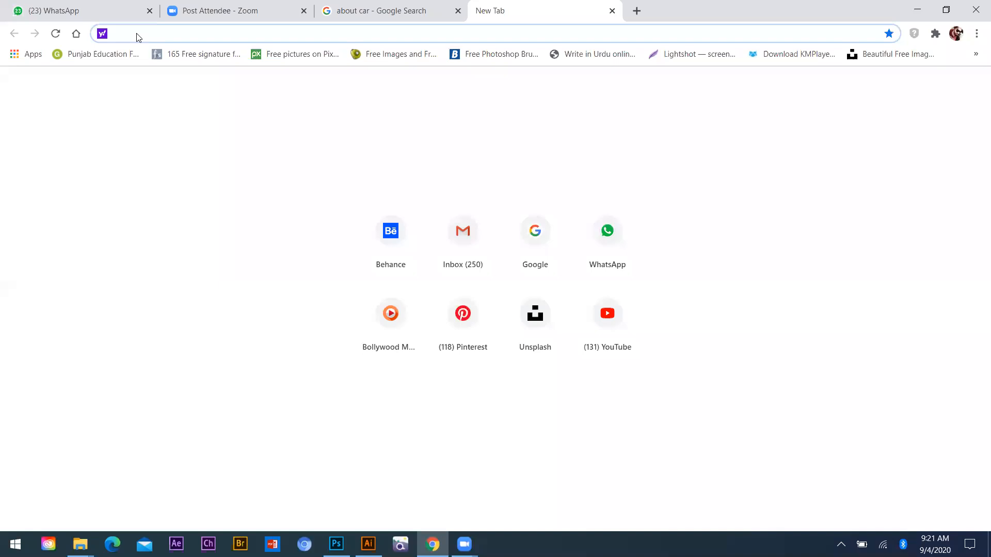
text(unsplash.com)
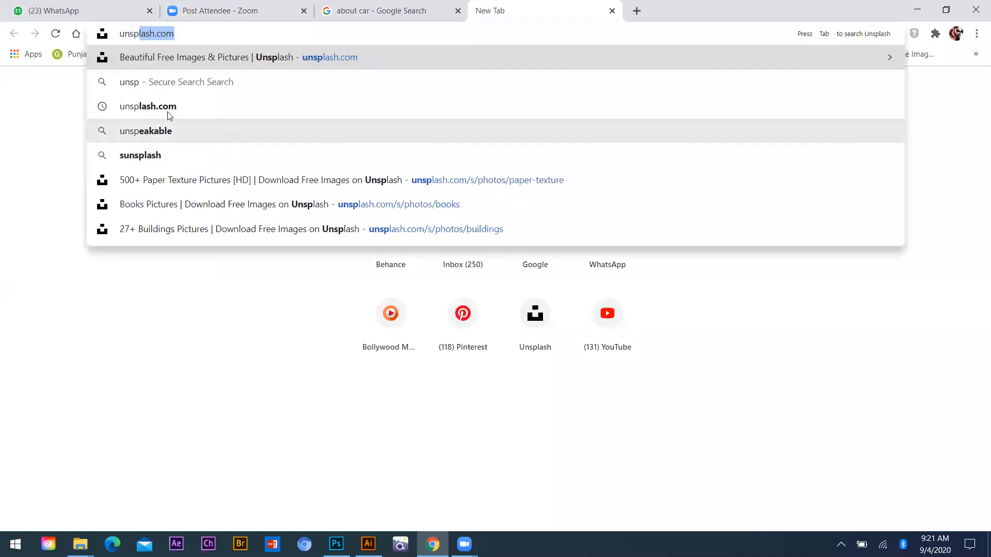
click(152, 103)
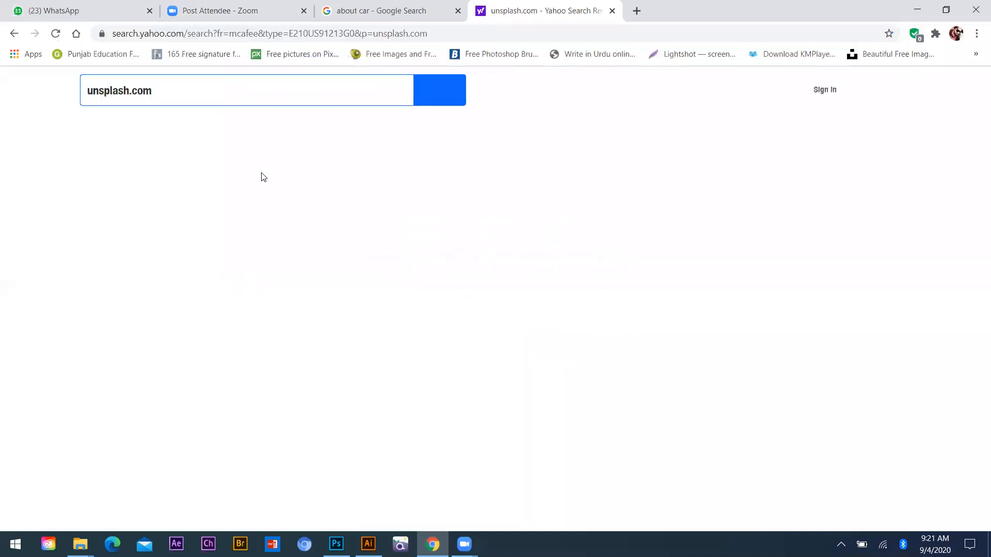
click(151, 128)
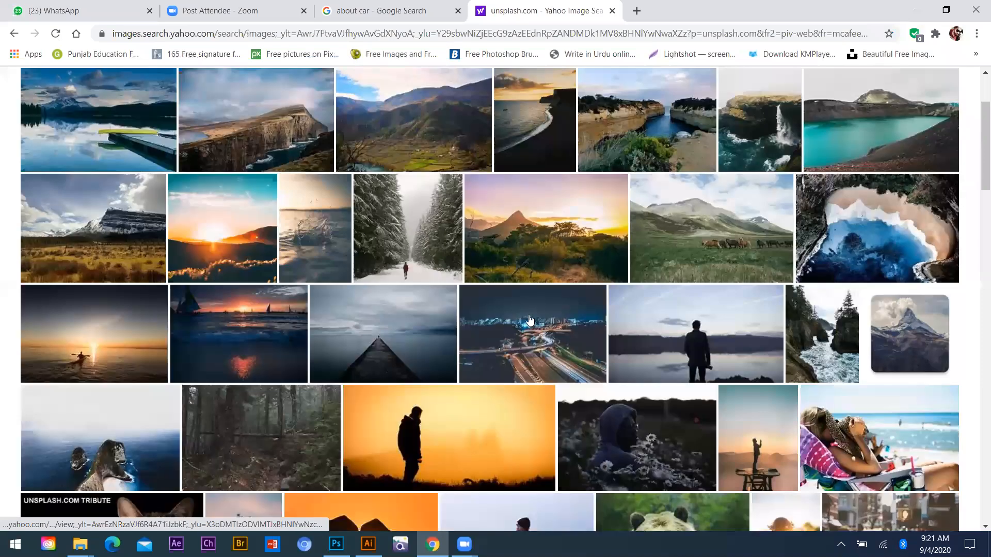
Replace the image search query with "jeep" and run the search
scroll(529, 320, up, 3)
drag(172, 92, 50, 97)
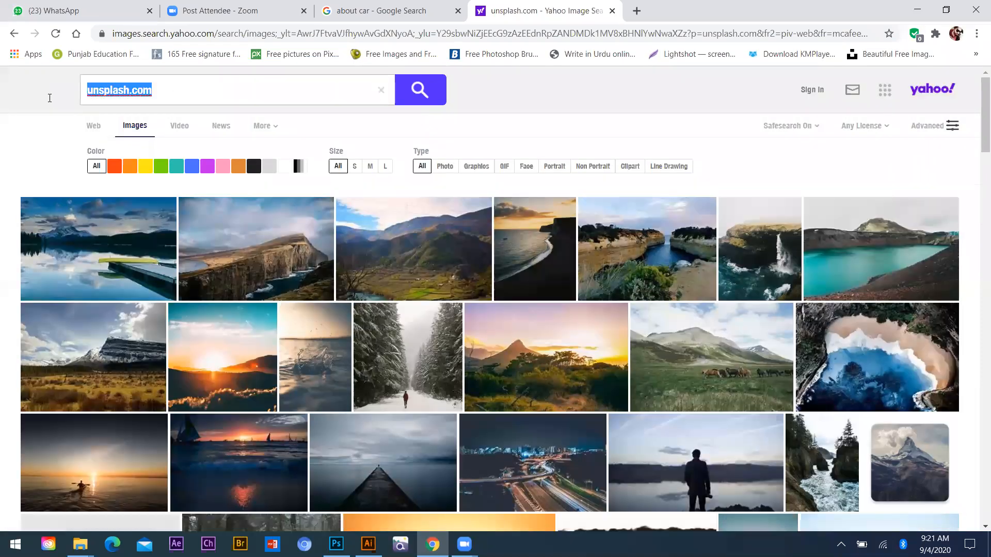
click(420, 91)
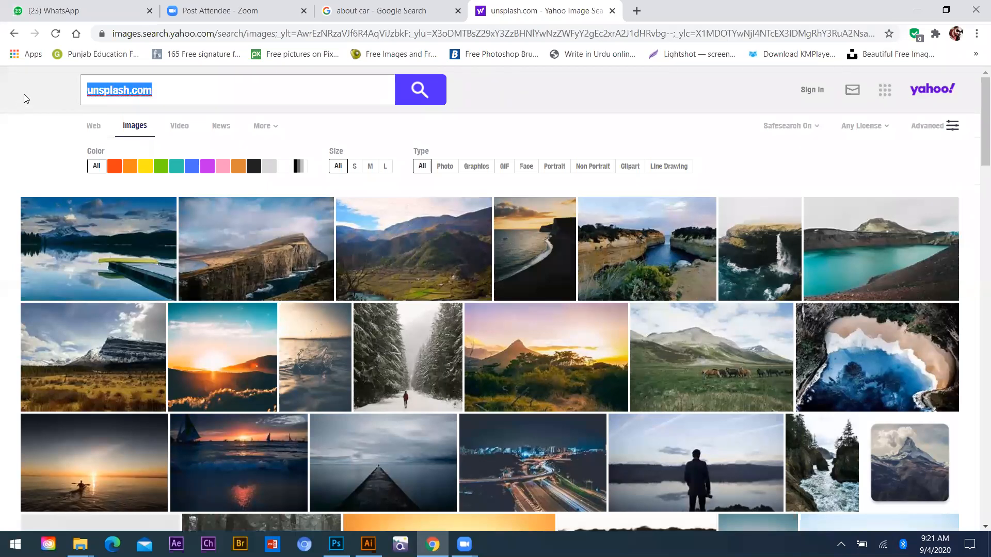
key(Return)
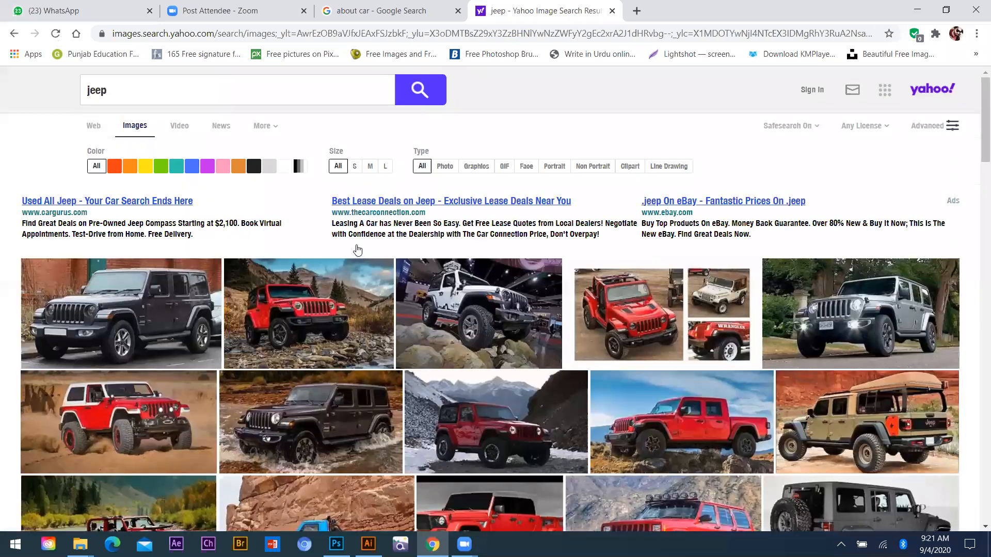
Look through the jeep image results and return to the Jeep document in Photoshop
scroll(623, 305, down, 4)
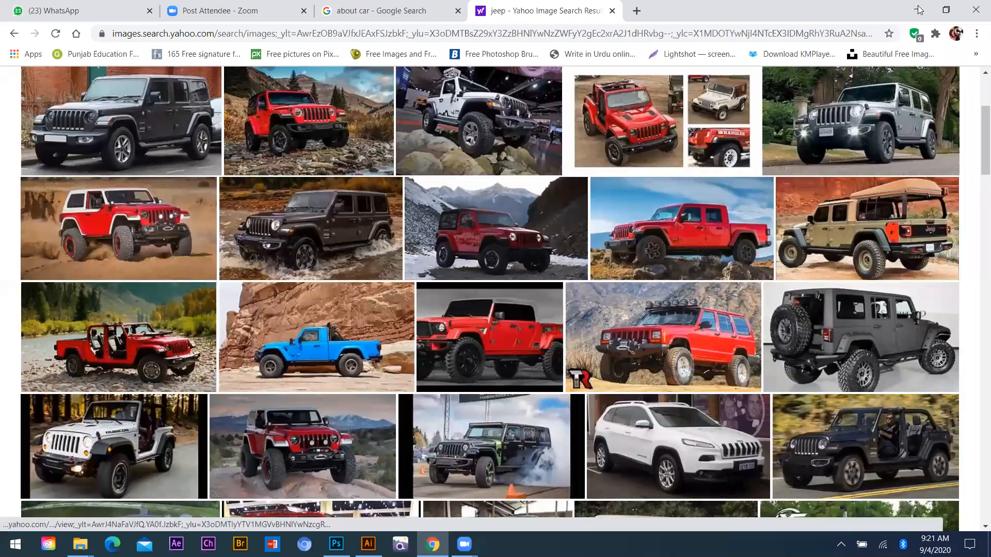
scroll(736, 433, down, 3)
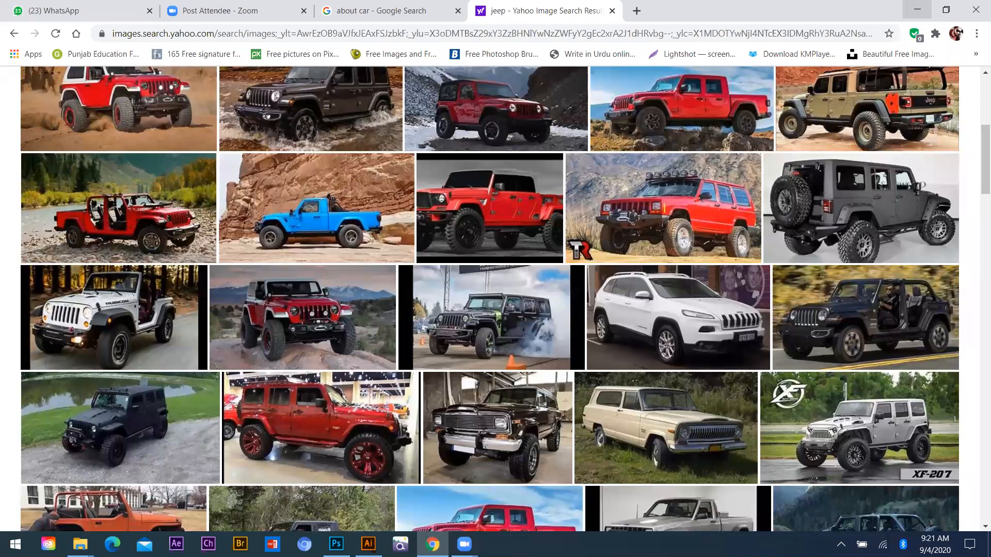
click(918, 10)
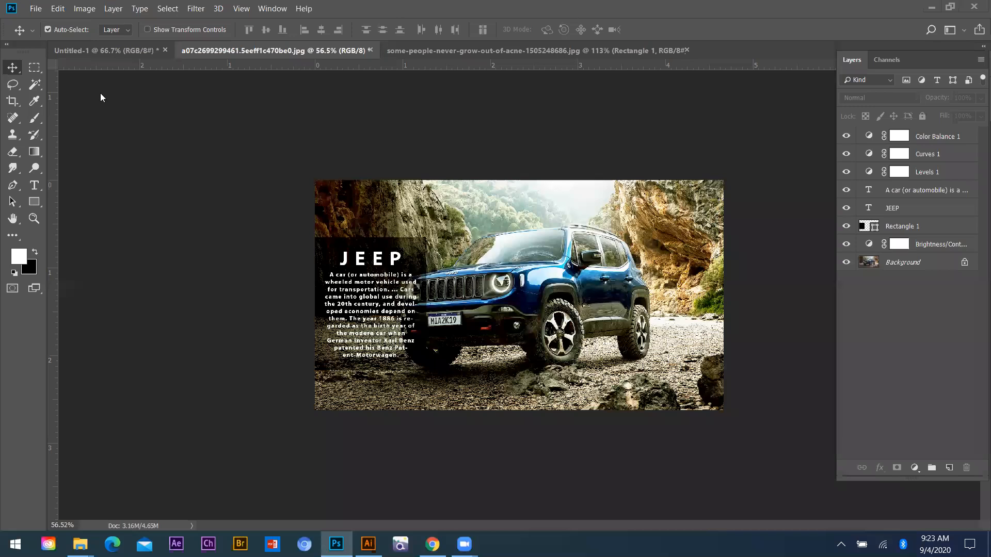
Switch to Chrome, search Google for "pimple images" and browse through the image results
key(alt+Tab)
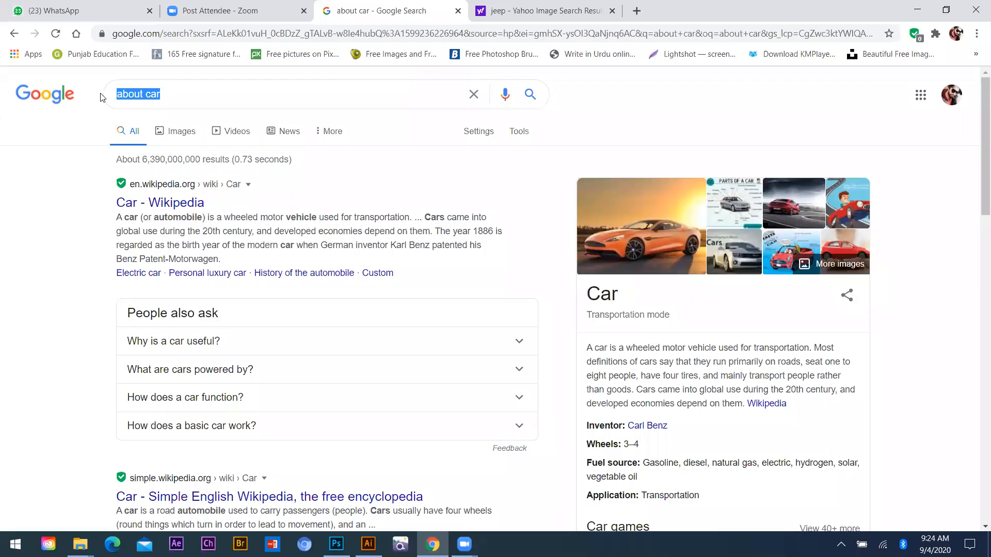
text(pimple images)
key(Return)
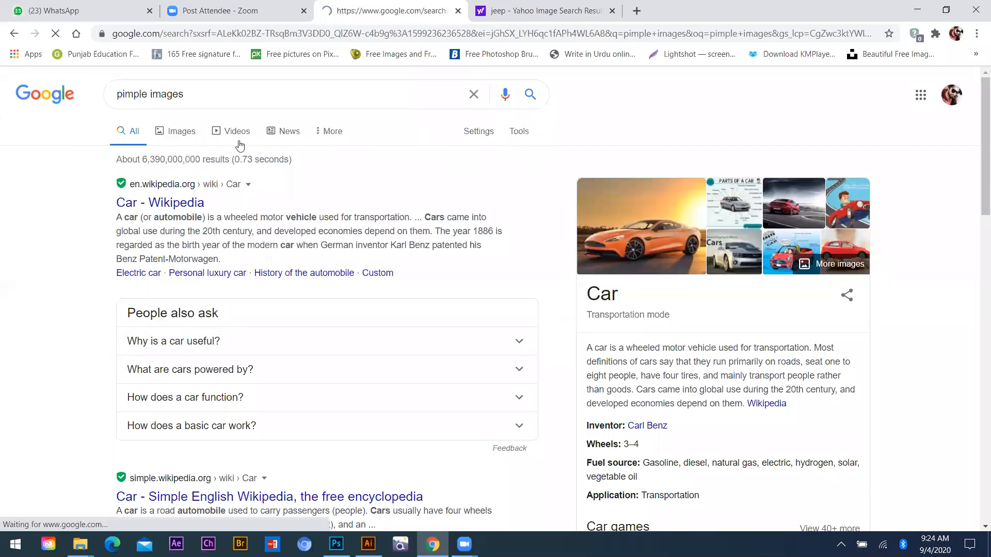
click(177, 131)
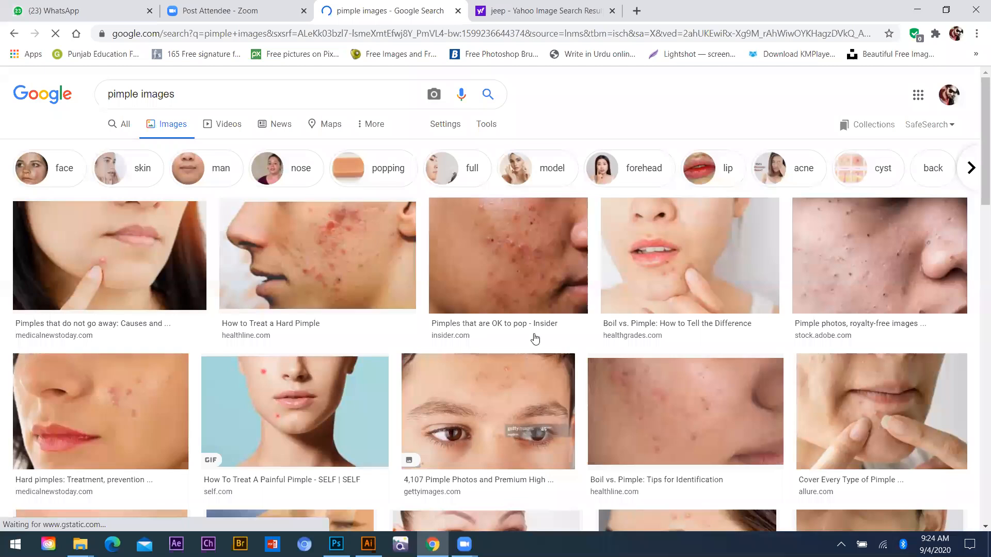
scroll(480, 331, down, 8)
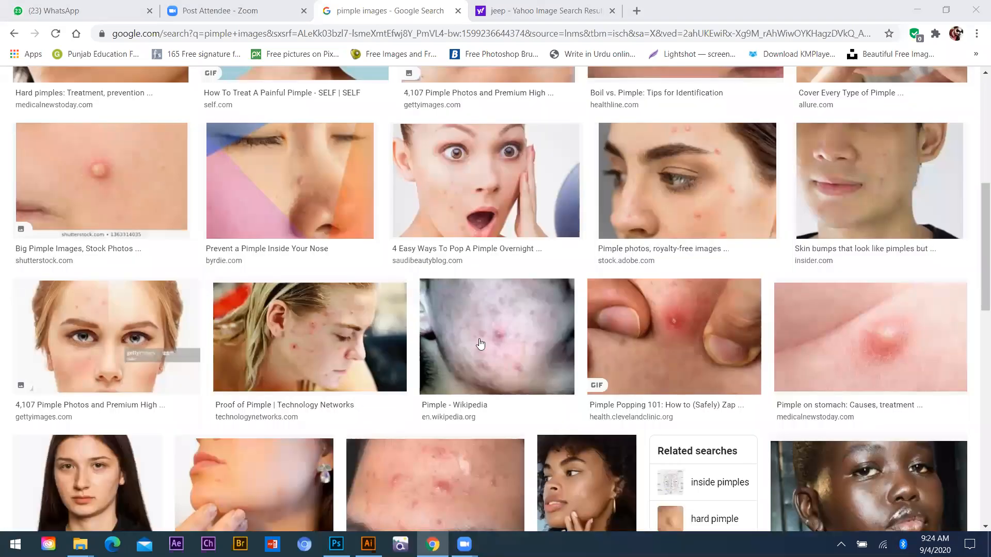
scroll(480, 344, down, 1)
scroll(480, 344, down, 1)
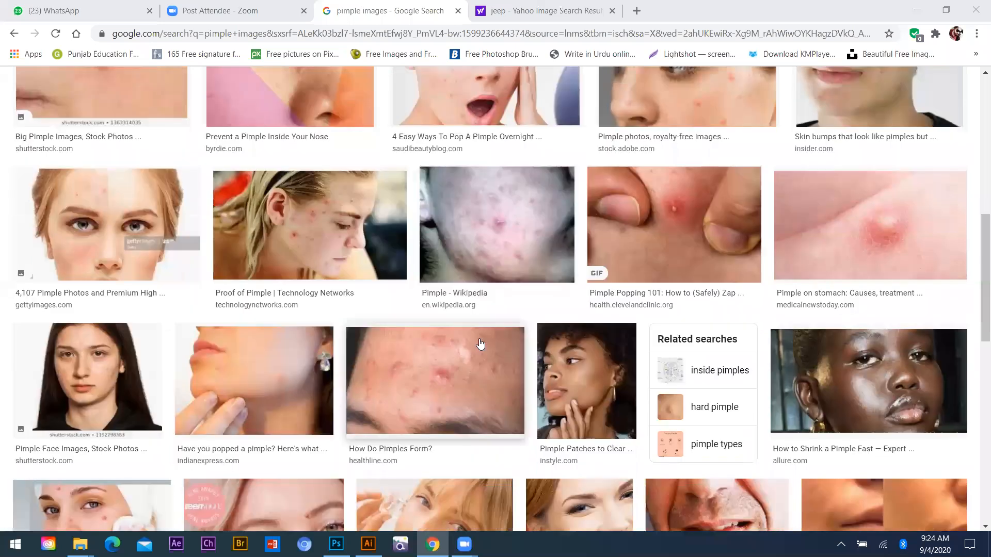
scroll(480, 344, down, 3)
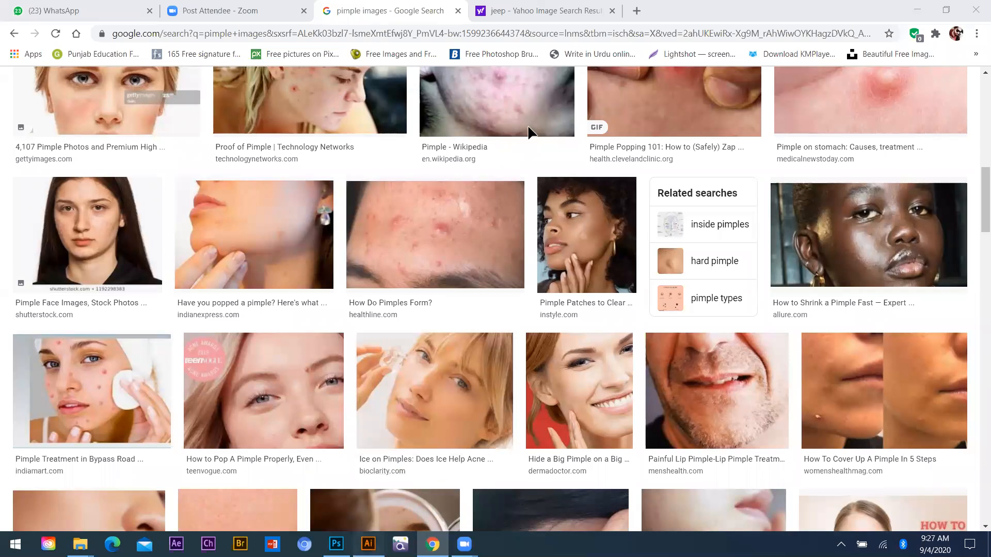
Switch to Illustrator and draw a two-point curved path with the Pen tool below the logo's small paragraph
key(alt+Tab)
click(271, 367)
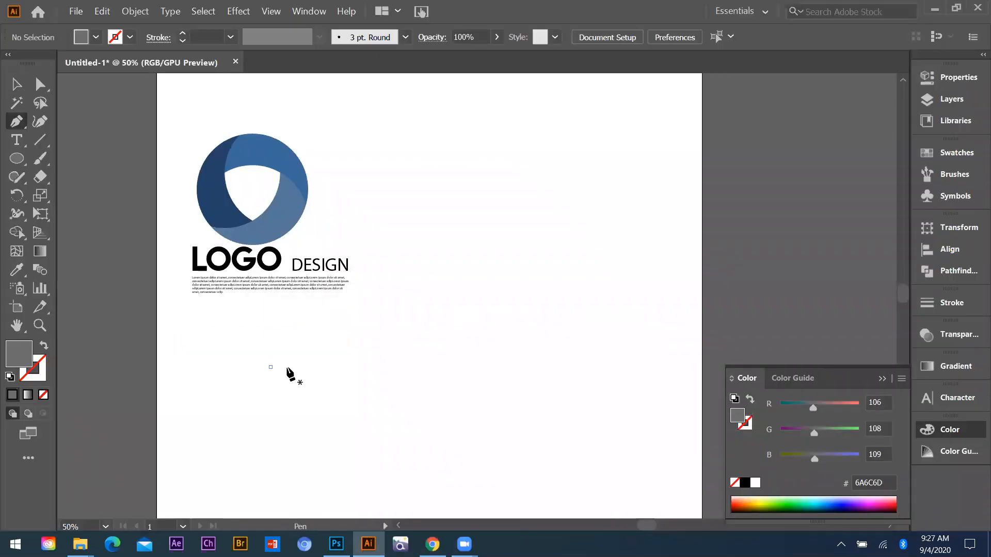
drag(407, 315, 435, 329)
key(ctrl+z)
drag(384, 310, 411, 349)
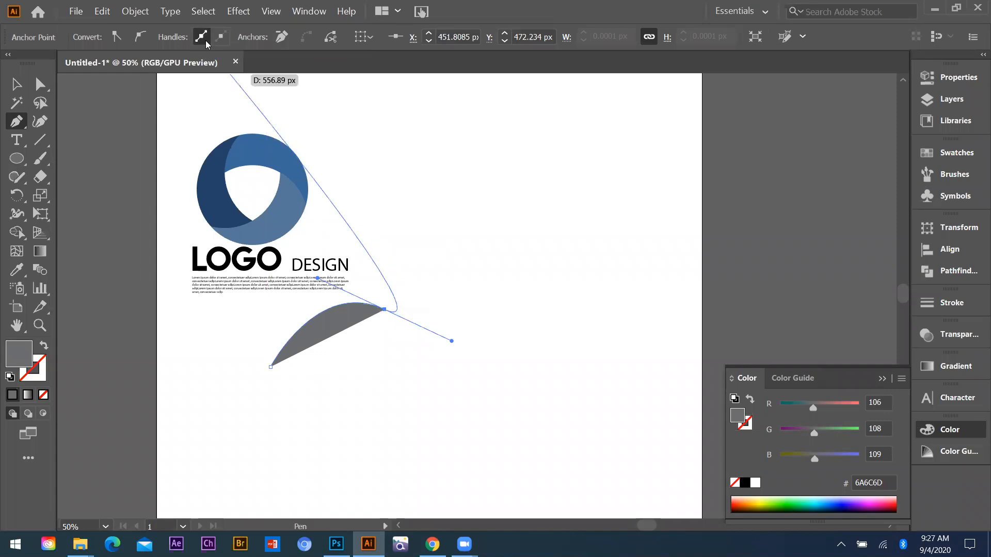
Convert the path's end anchor to a corner, then back to smooth, and hide handles for multiple selected anchors
click(116, 39)
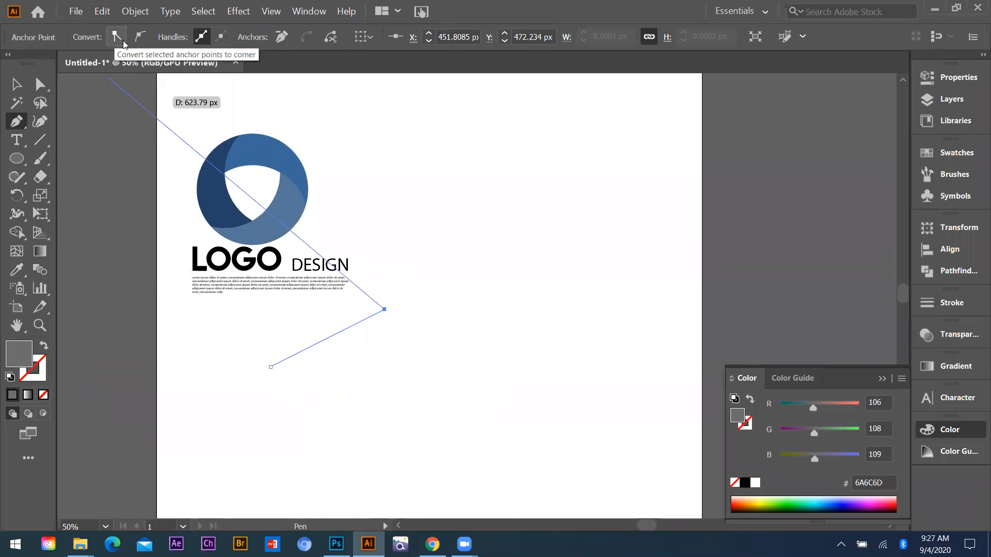
click(139, 36)
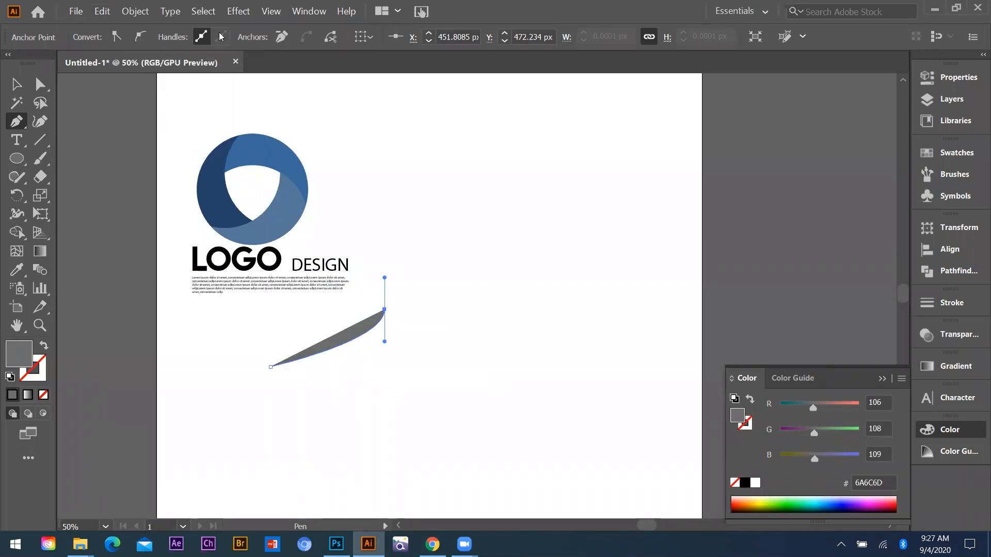
click(221, 36)
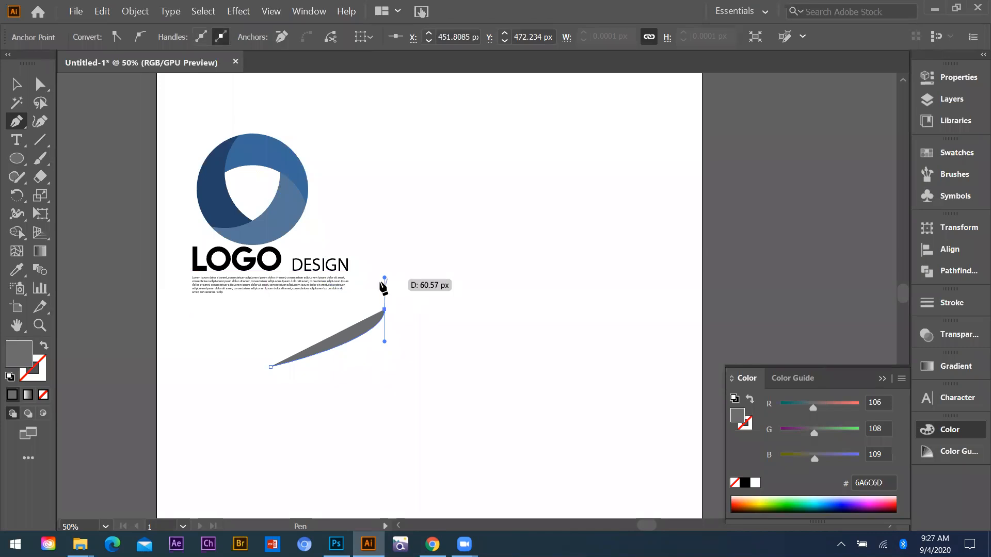
Delete the curved shape and the small paragraph below the LOGO DESIGN title
click(26, 86)
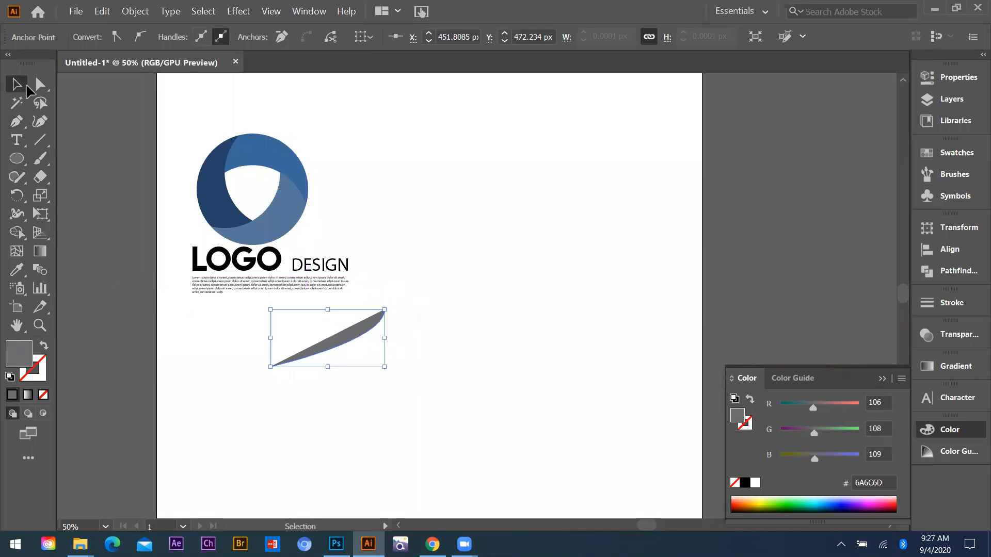
click(309, 317)
key(ctrl+a)
key(Delete)
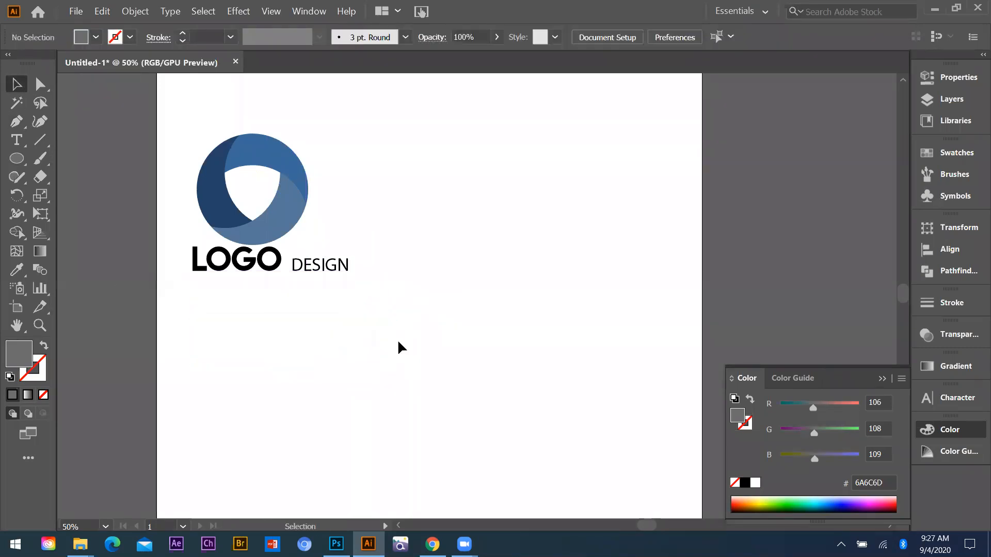